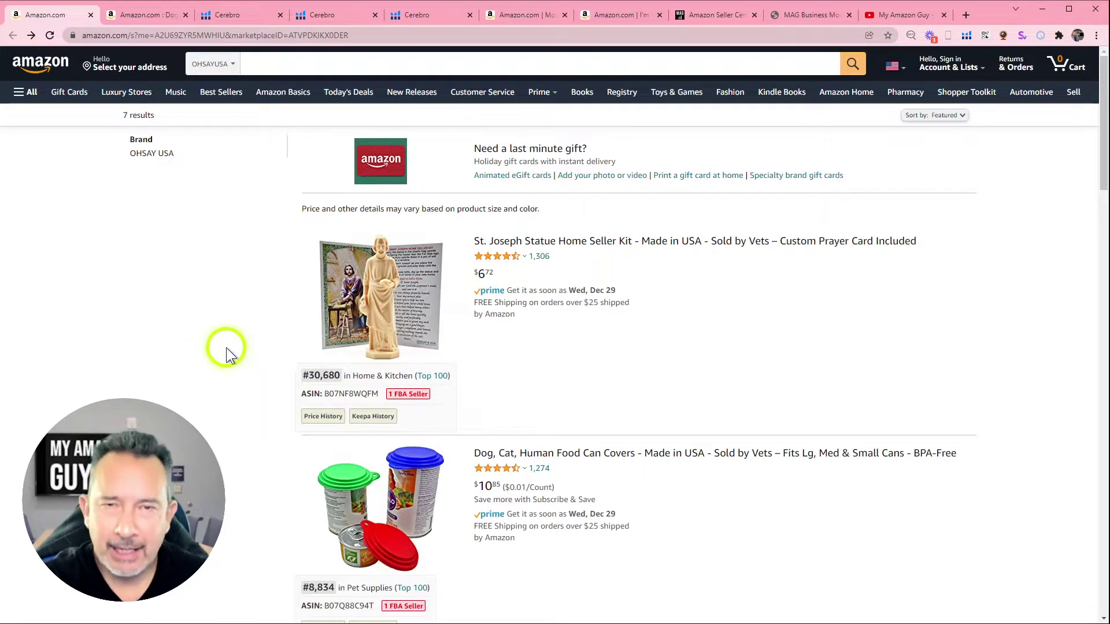
{"action": "scroll", "coordinate": [245, 309], "scroll_direction": "down", "scroll_amount": 3}
{"action": "scroll", "coordinate": [245, 308], "scroll_direction": "down", "scroll_amount": 2}
{"action": "scroll", "coordinate": [245, 309], "scroll_direction": "down", "scroll_amount": 2}
{"action": "scroll", "coordinate": [246, 309], "scroll_direction": "down", "scroll_amount": 2}
{"action": "scroll", "coordinate": [245, 309], "scroll_direction": "down", "scroll_amount": 2}
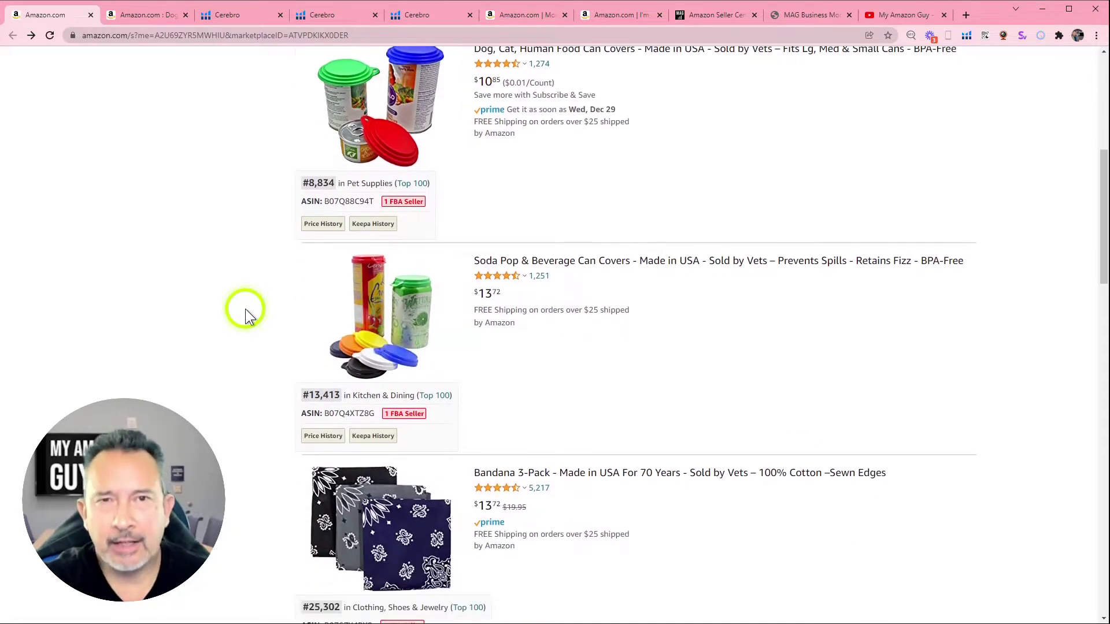
{"action": "scroll", "coordinate": [245, 309], "scroll_direction": "up", "scroll_amount": 3}
{"action": "scroll", "coordinate": [246, 309], "scroll_direction": "up", "scroll_amount": 3}
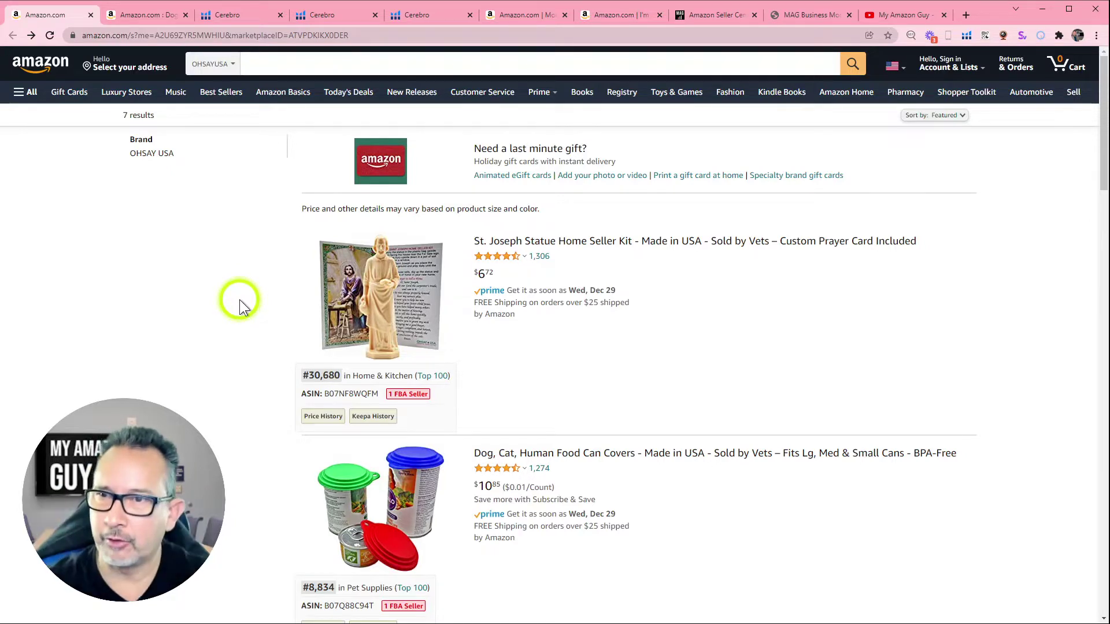
{"action": "scroll", "coordinate": [299, 308], "scroll_direction": "down", "scroll_amount": 2}
{"action": "scroll", "coordinate": [304, 312], "scroll_direction": "down", "scroll_amount": 2}
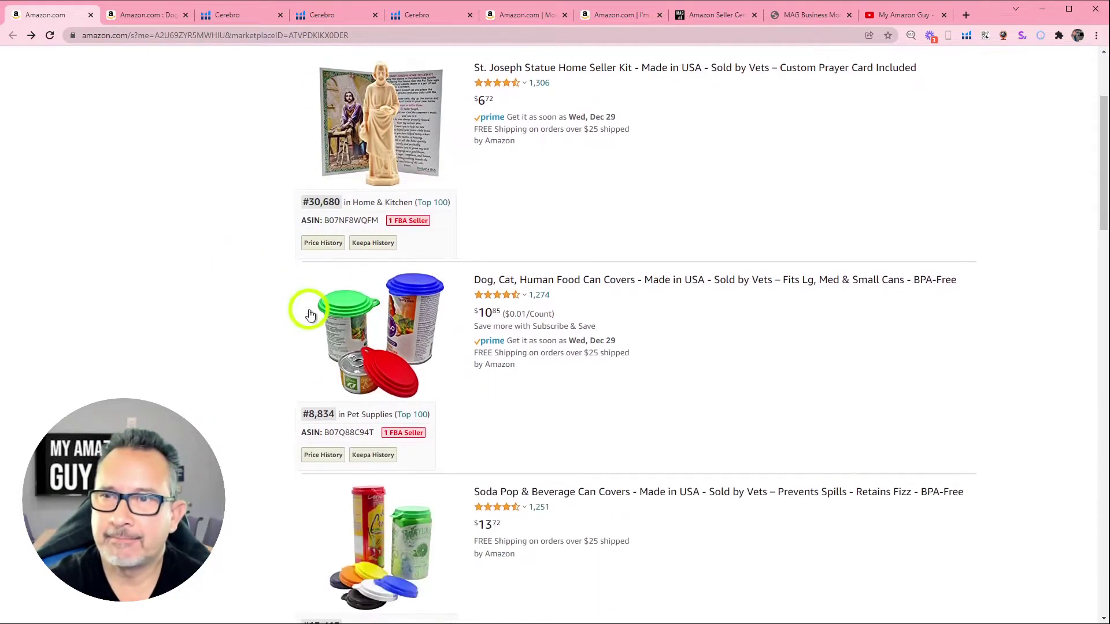
Step: Switch to the Momma Shark Needs a Drink wine glass product page
{"action": "left_click", "coordinate": [161, 21]}
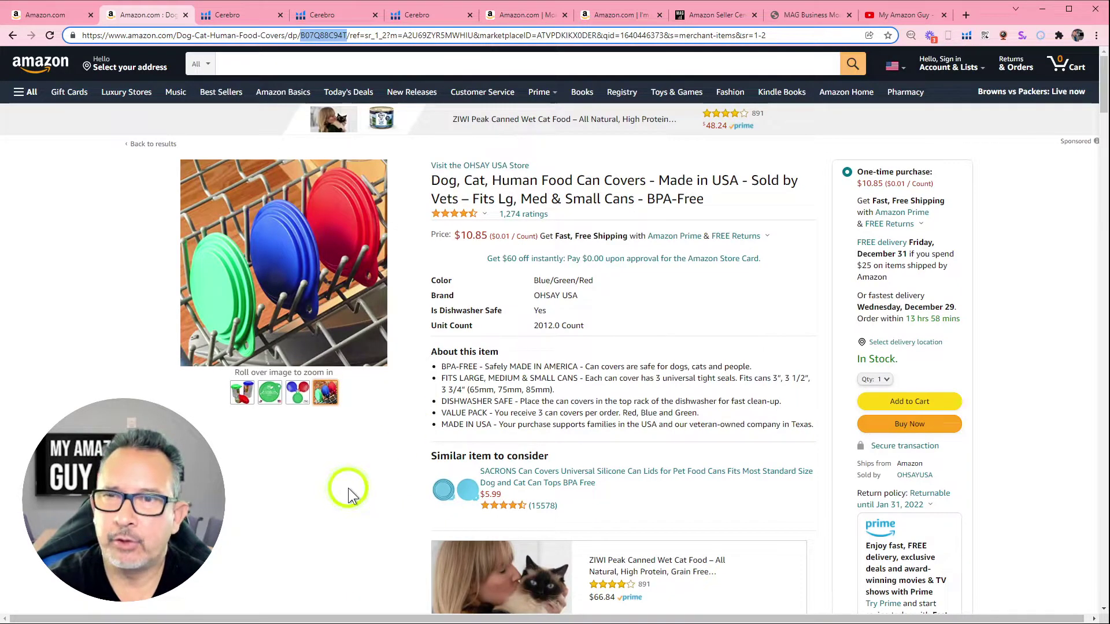
{"action": "scroll", "coordinate": [256, 405], "scroll_direction": "down", "scroll_amount": 4}
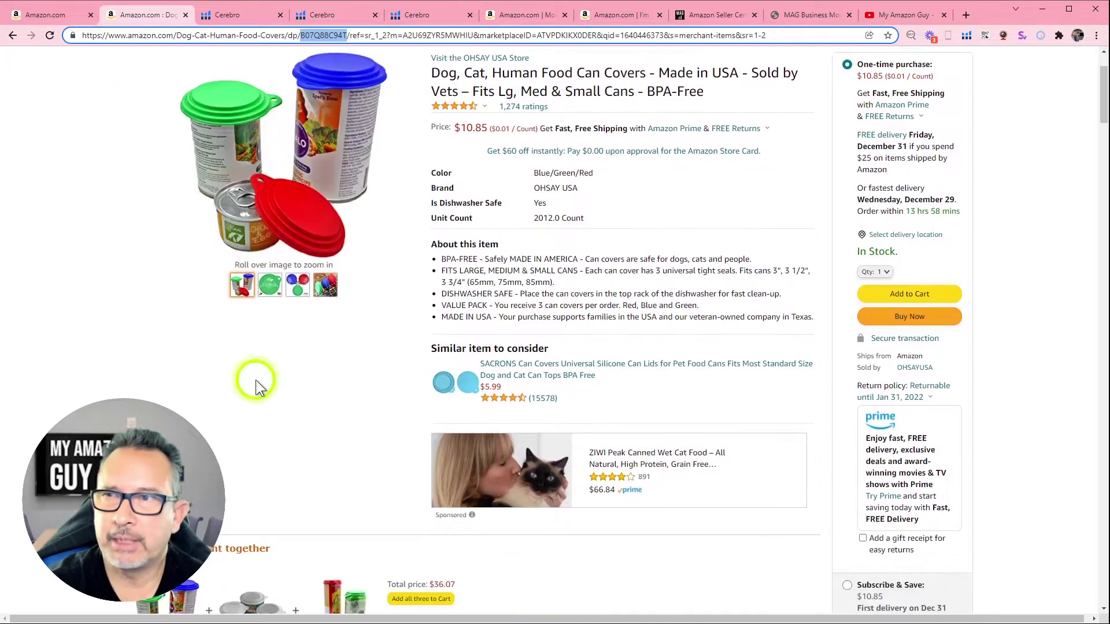
{"action": "scroll", "coordinate": [256, 380], "scroll_direction": "up", "scroll_amount": 2}
{"action": "scroll", "coordinate": [256, 380], "scroll_direction": "up", "scroll_amount": 3}
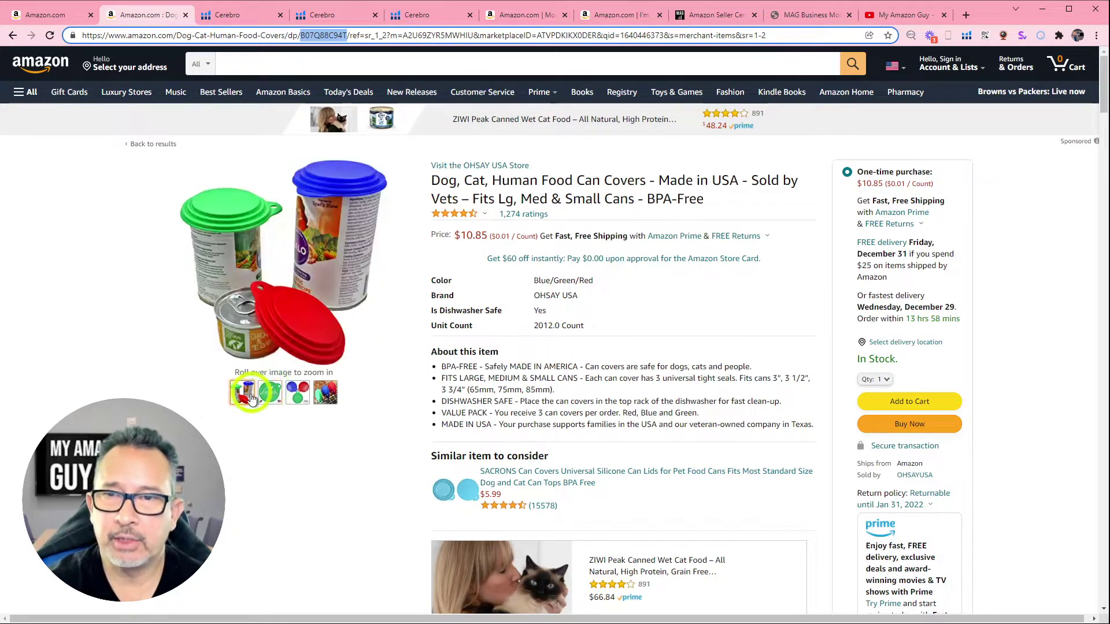
{"action": "mouse_move", "coordinate": [326, 285]}
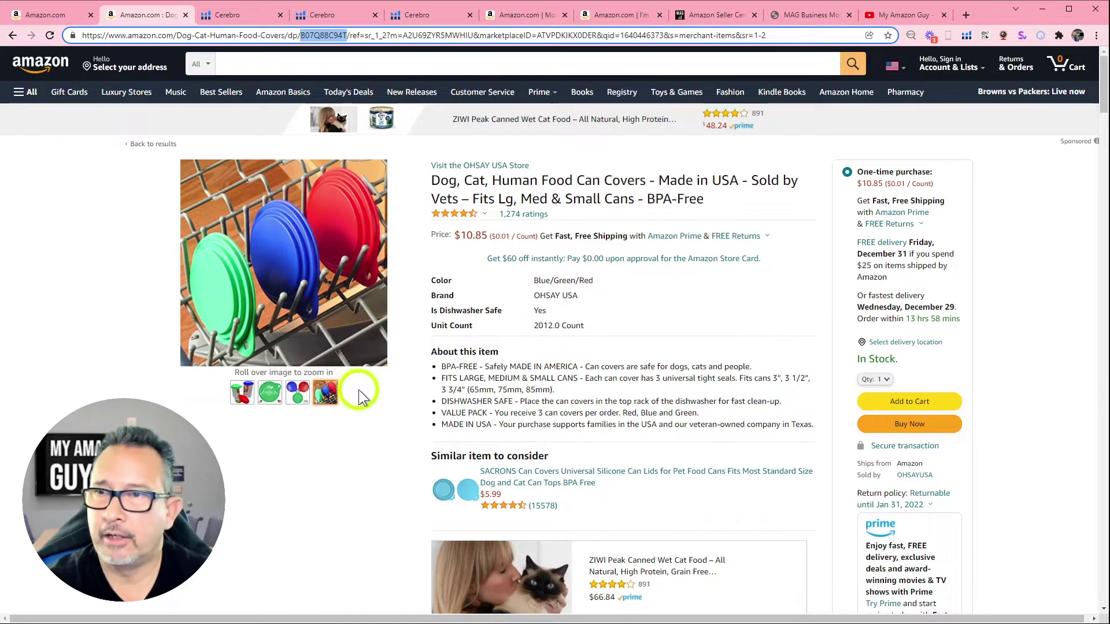
{"action": "mouse_move", "coordinate": [297, 392]}
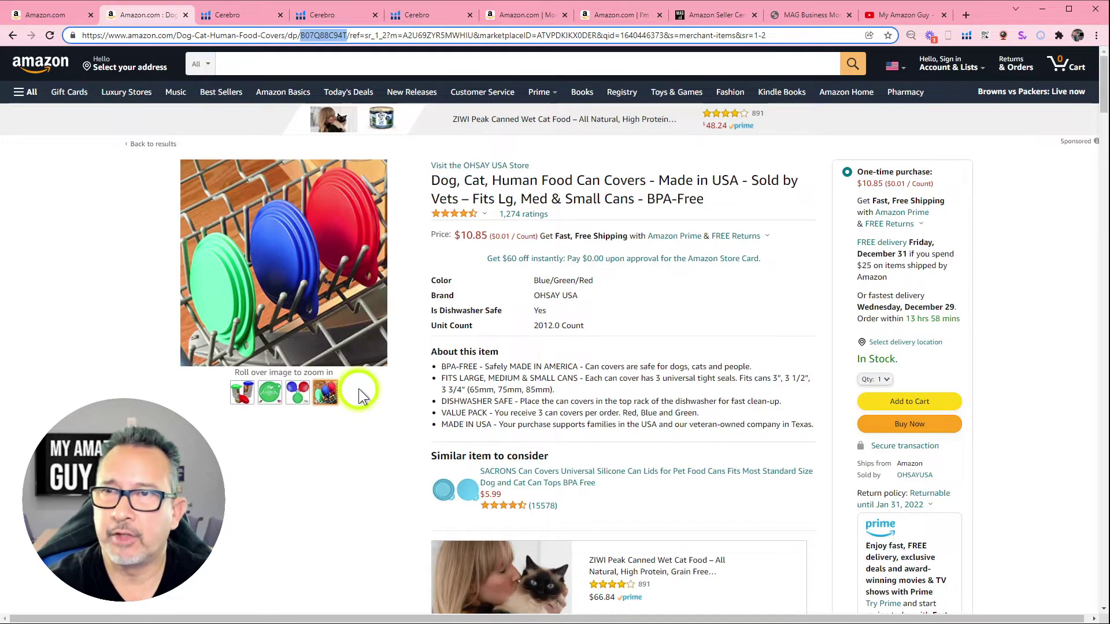
{"action": "left_click", "coordinate": [522, 12]}
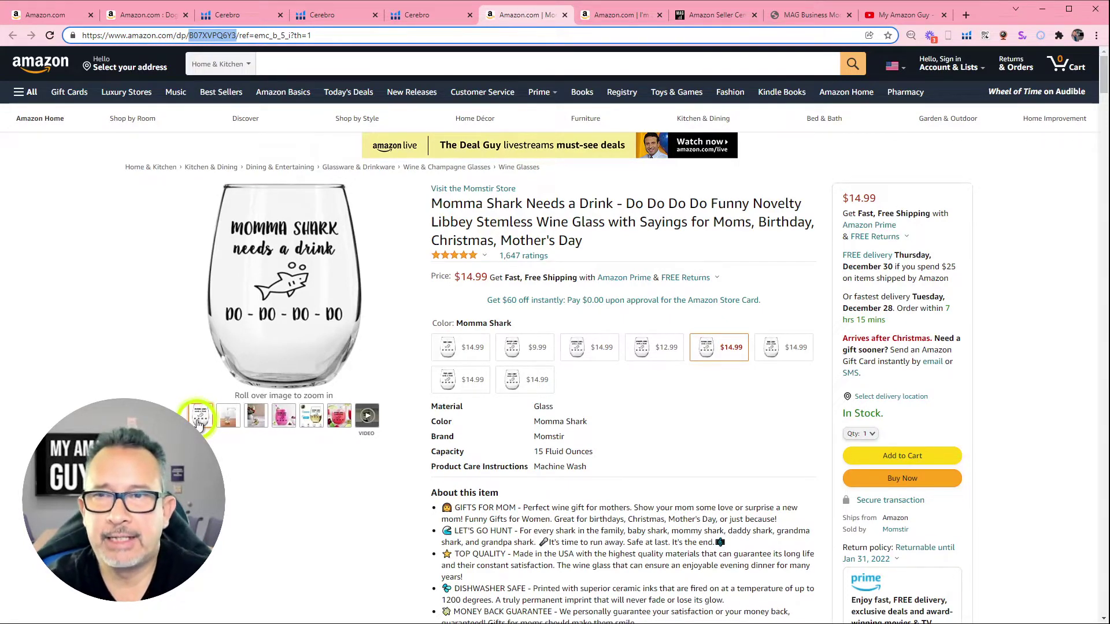
{"action": "mouse_move", "coordinate": [227, 416]}
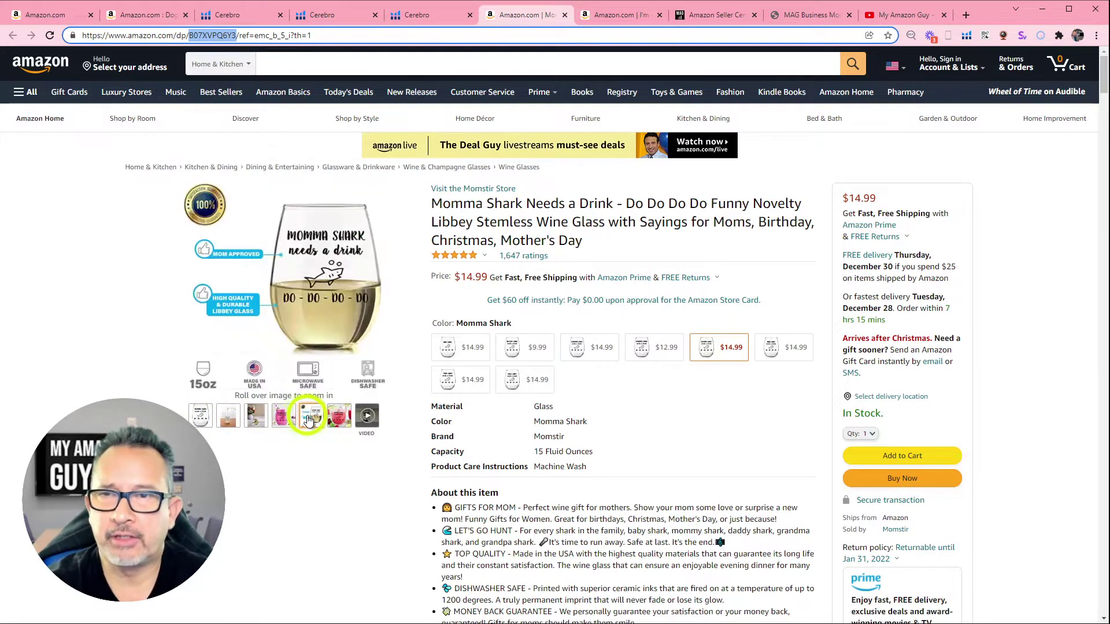
{"action": "mouse_move", "coordinate": [338, 417]}
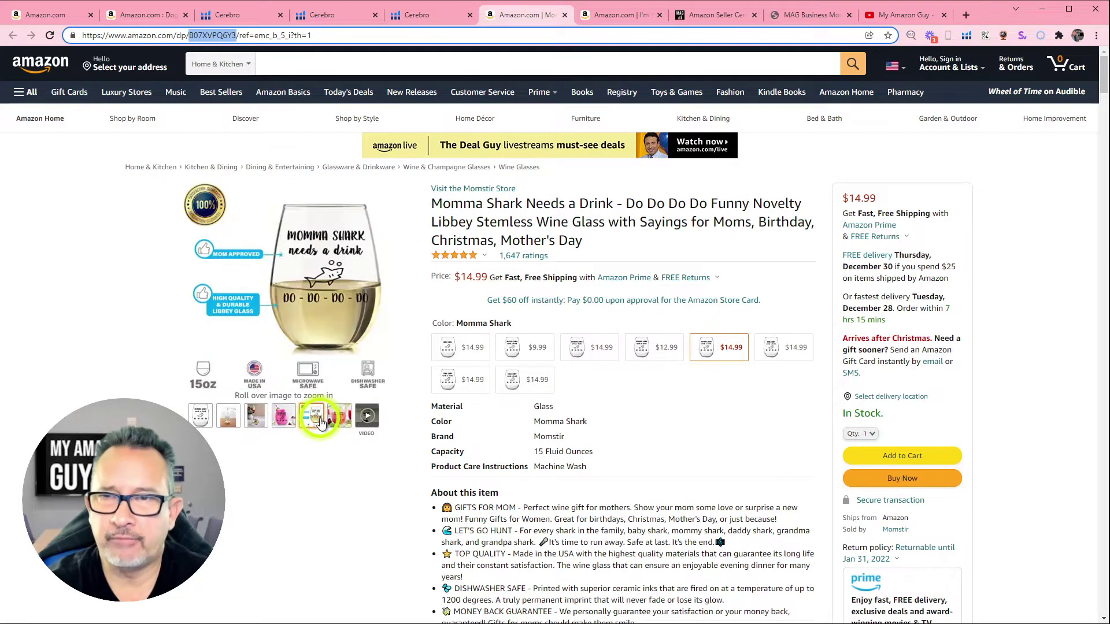
{"action": "left_click", "coordinate": [366, 416]}
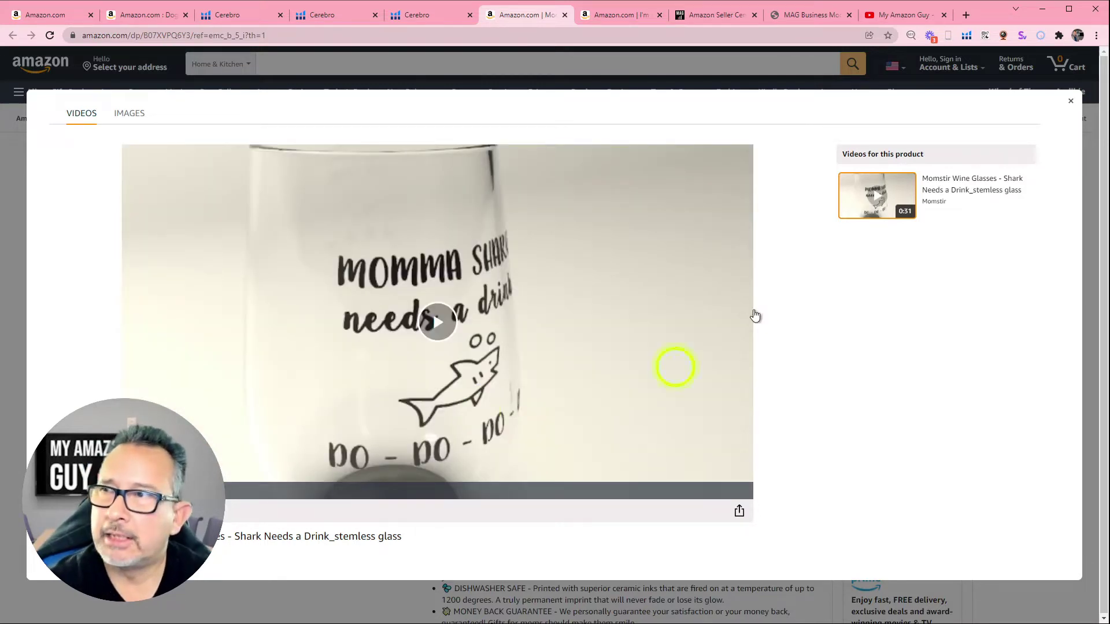
{"action": "left_click", "coordinate": [1070, 103]}
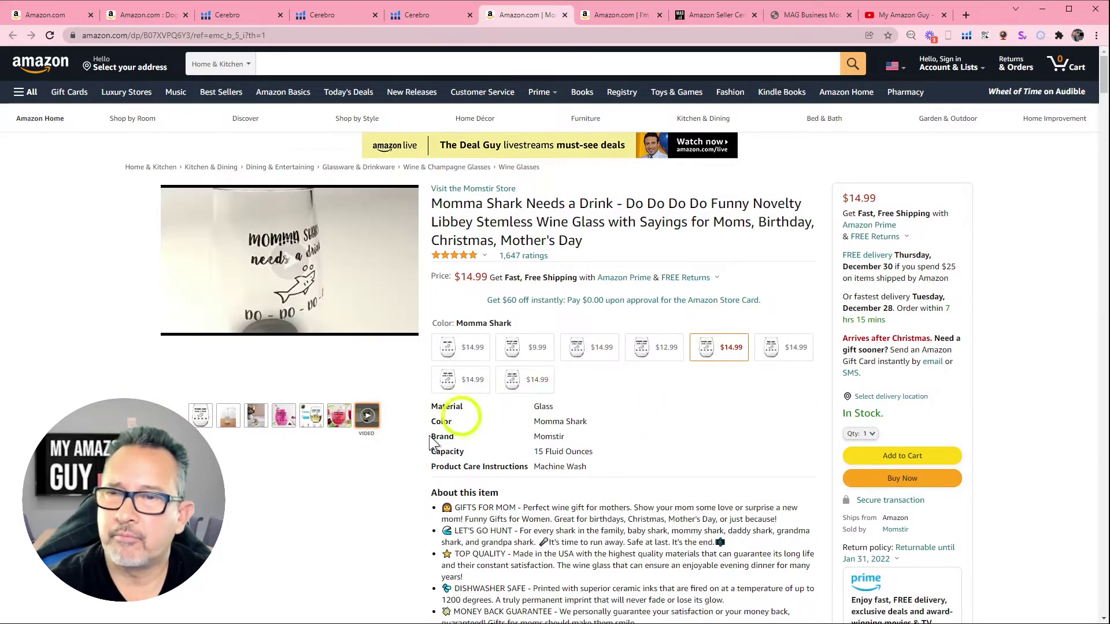
{"action": "scroll", "coordinate": [383, 467], "scroll_direction": "down", "scroll_amount": 3}
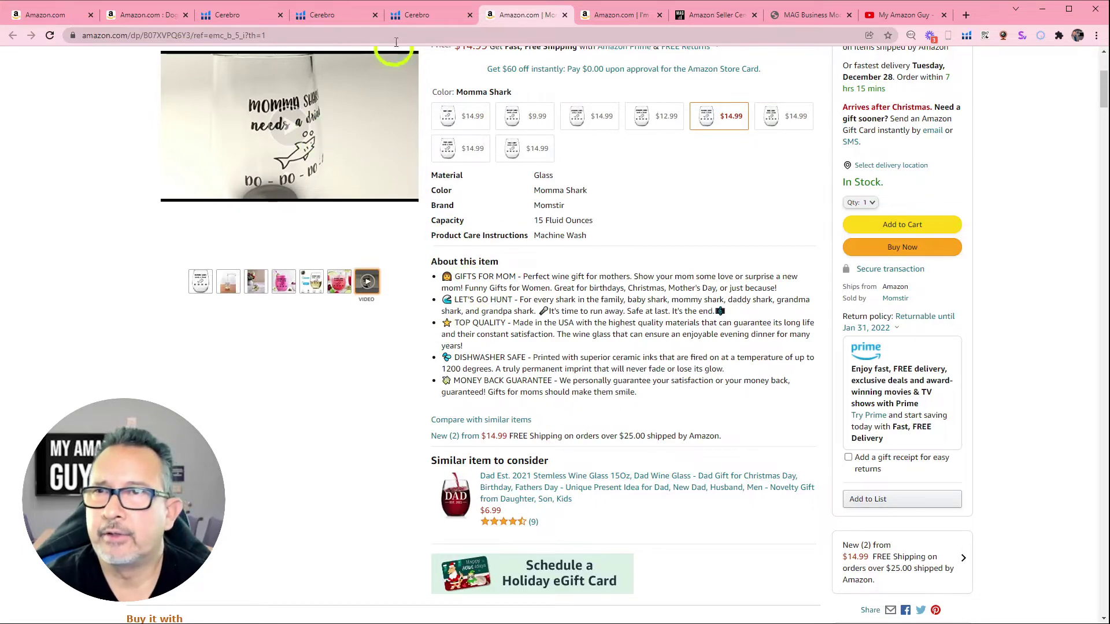
Step: Switch back to the Dog, Cat, Human Food Can Covers product page
{"action": "left_click", "coordinate": [153, 15]}
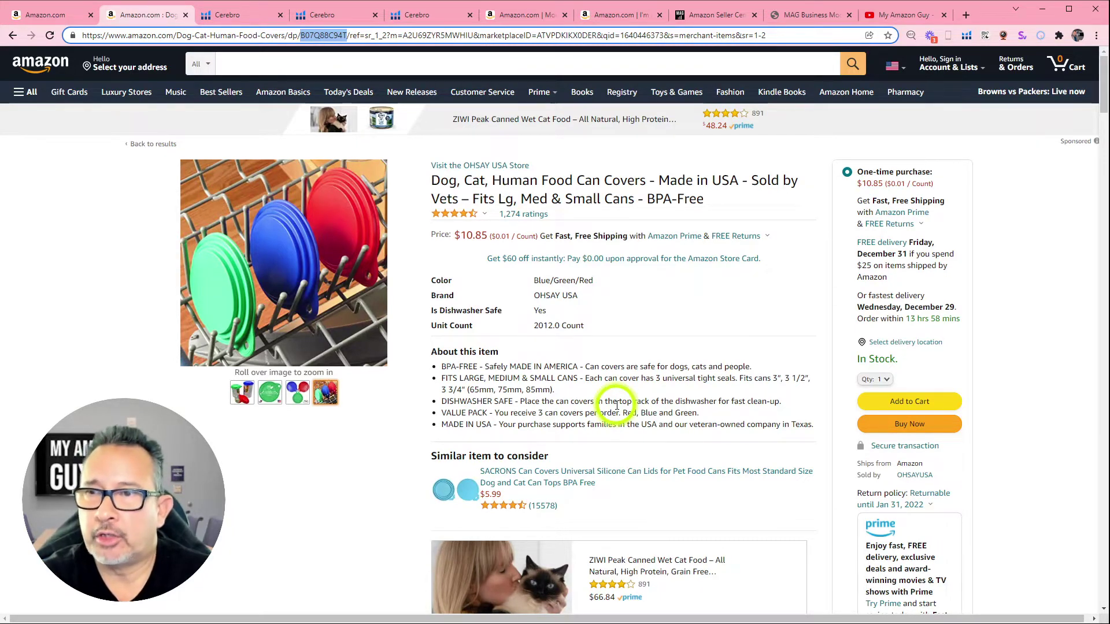
{"action": "scroll", "coordinate": [618, 403], "scroll_direction": "down", "scroll_amount": 2}
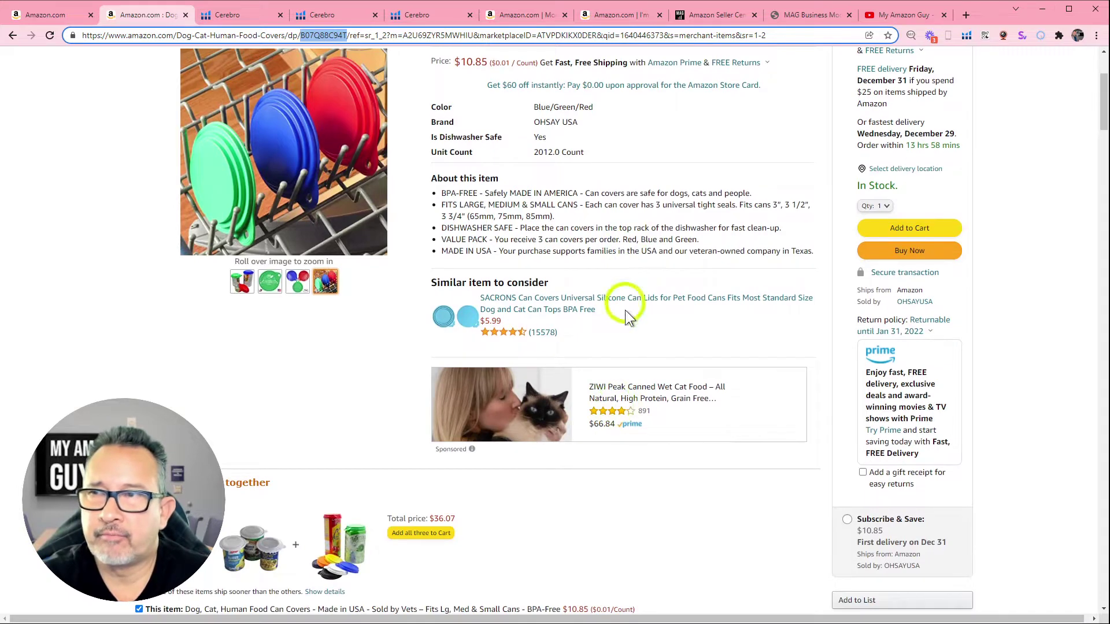
{"action": "scroll", "coordinate": [598, 506], "scroll_direction": "down", "scroll_amount": 2}
{"action": "scroll", "coordinate": [597, 506], "scroll_direction": "down", "scroll_amount": 2}
{"action": "scroll", "coordinate": [534, 235], "scroll_direction": "up", "scroll_amount": 3}
{"action": "scroll", "coordinate": [517, 210], "scroll_direction": "up", "scroll_amount": 2}
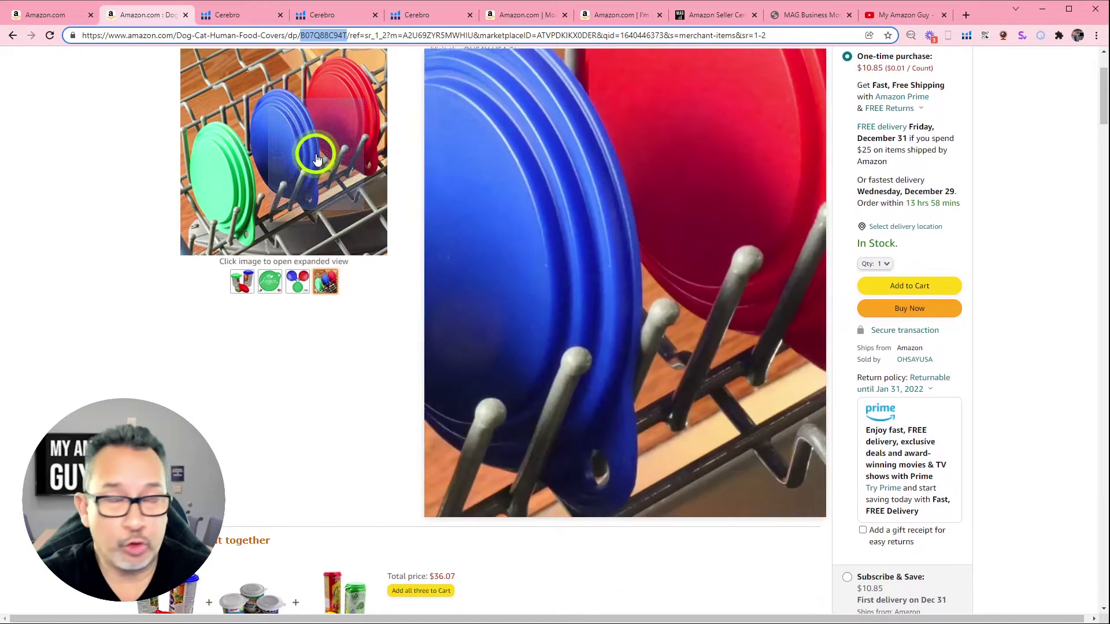
{"action": "scroll", "coordinate": [590, 502], "scroll_direction": "down", "scroll_amount": 3}
{"action": "scroll", "coordinate": [590, 502], "scroll_direction": "down", "scroll_amount": 4}
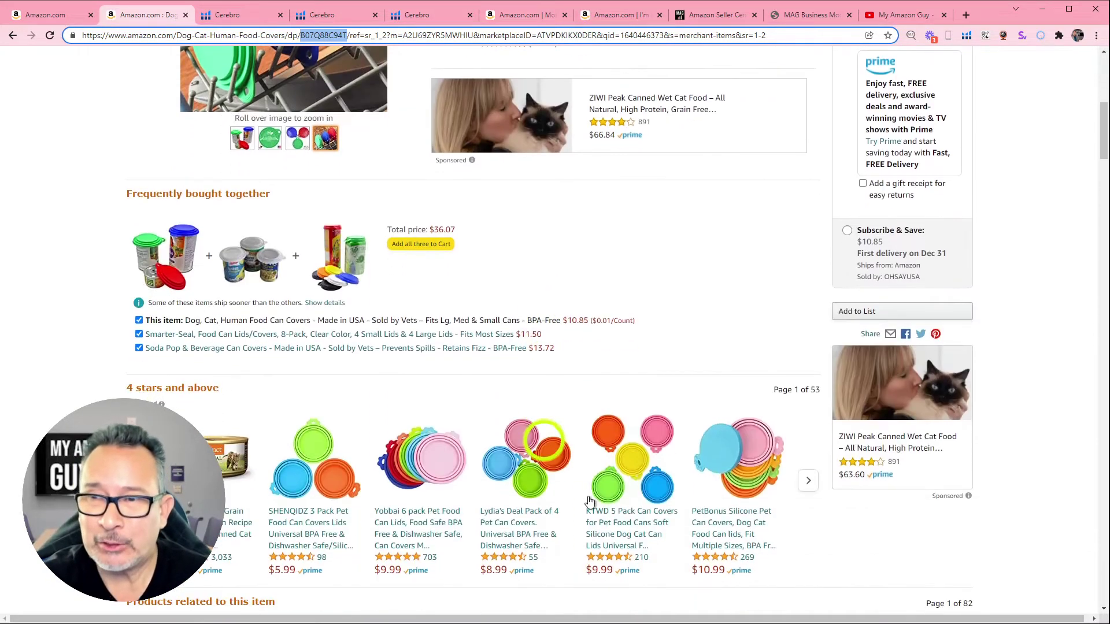
{"action": "scroll", "coordinate": [590, 501], "scroll_direction": "down", "scroll_amount": 5}
{"action": "scroll", "coordinate": [590, 501], "scroll_direction": "down", "scroll_amount": 5}
{"action": "scroll", "coordinate": [590, 502], "scroll_direction": "down", "scroll_amount": 3}
{"action": "scroll", "coordinate": [589, 501], "scroll_direction": "up", "scroll_amount": 4}
{"action": "scroll", "coordinate": [590, 501], "scroll_direction": "up", "scroll_amount": 4}
{"action": "scroll", "coordinate": [590, 501], "scroll_direction": "up", "scroll_amount": 3}
{"action": "scroll", "coordinate": [589, 501], "scroll_direction": "up", "scroll_amount": 1}
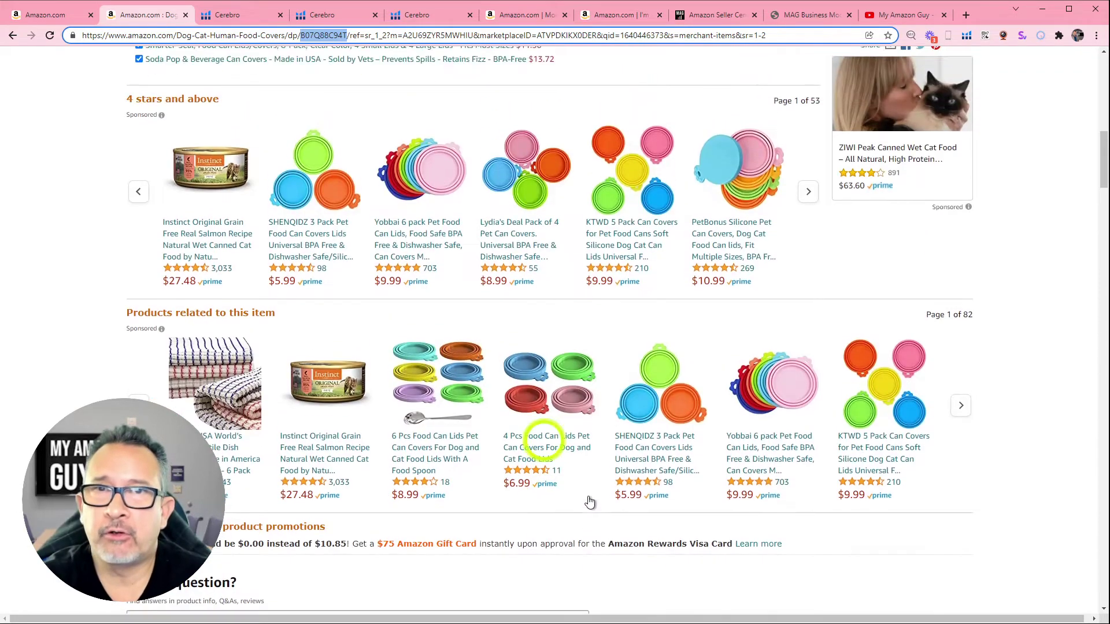
{"action": "scroll", "coordinate": [590, 501], "scroll_direction": "up", "scroll_amount": 1}
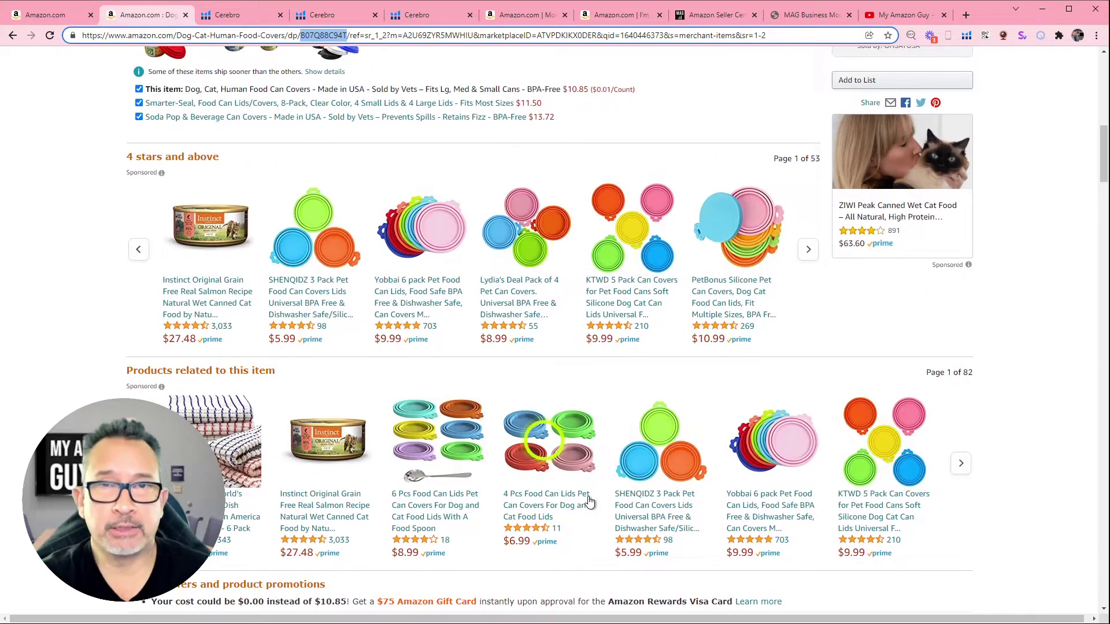
{"action": "scroll", "coordinate": [590, 501], "scroll_direction": "up", "scroll_amount": 3}
{"action": "scroll", "coordinate": [589, 501], "scroll_direction": "up", "scroll_amount": 4}
{"action": "scroll", "coordinate": [589, 501], "scroll_direction": "up", "scroll_amount": 4}
{"action": "scroll", "coordinate": [590, 501], "scroll_direction": "up", "scroll_amount": 3}
{"action": "scroll", "coordinate": [588, 502], "scroll_direction": "down", "scroll_amount": 2}
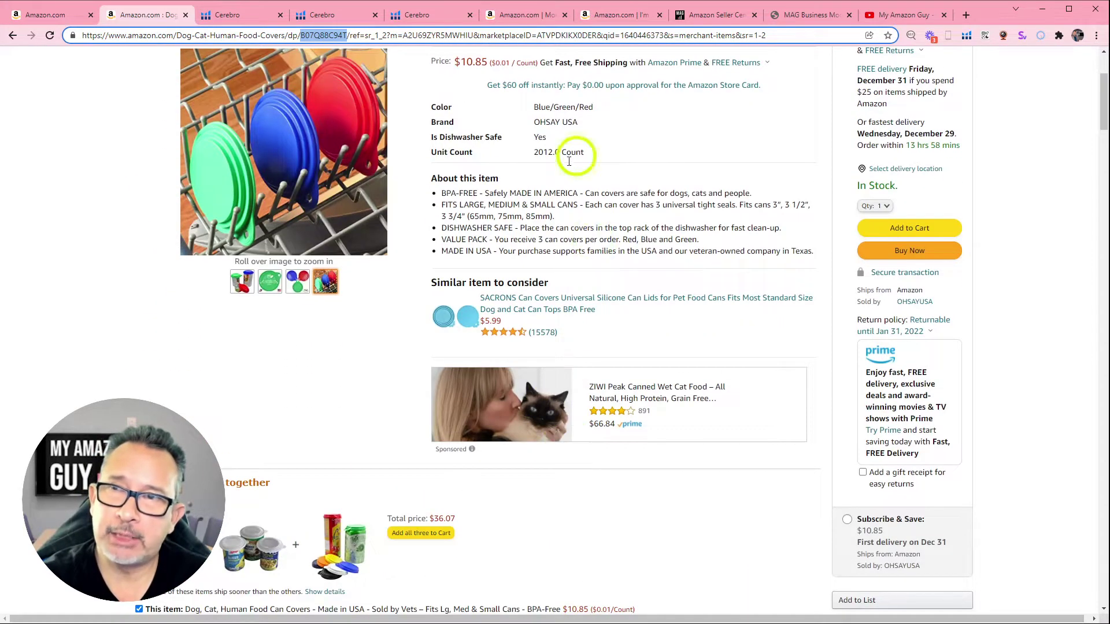
{"action": "scroll", "coordinate": [623, 359], "scroll_direction": "down", "scroll_amount": 1}
{"action": "scroll", "coordinate": [611, 492], "scroll_direction": "down", "scroll_amount": 1}
{"action": "scroll", "coordinate": [610, 505], "scroll_direction": "down", "scroll_amount": 1}
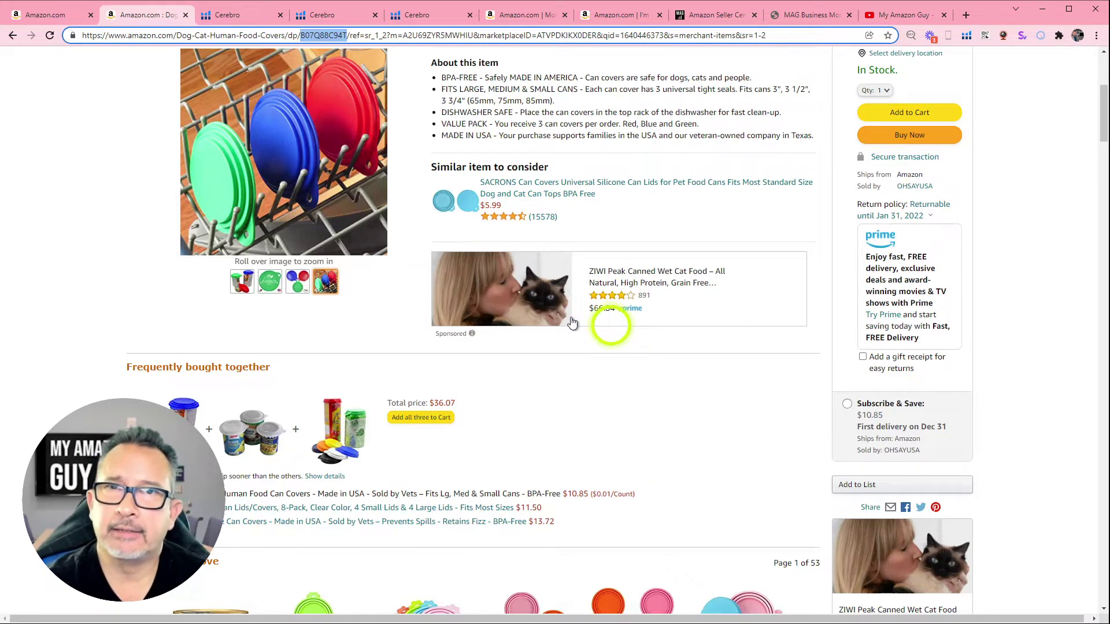
{"action": "scroll", "coordinate": [587, 322], "scroll_direction": "up", "scroll_amount": 2}
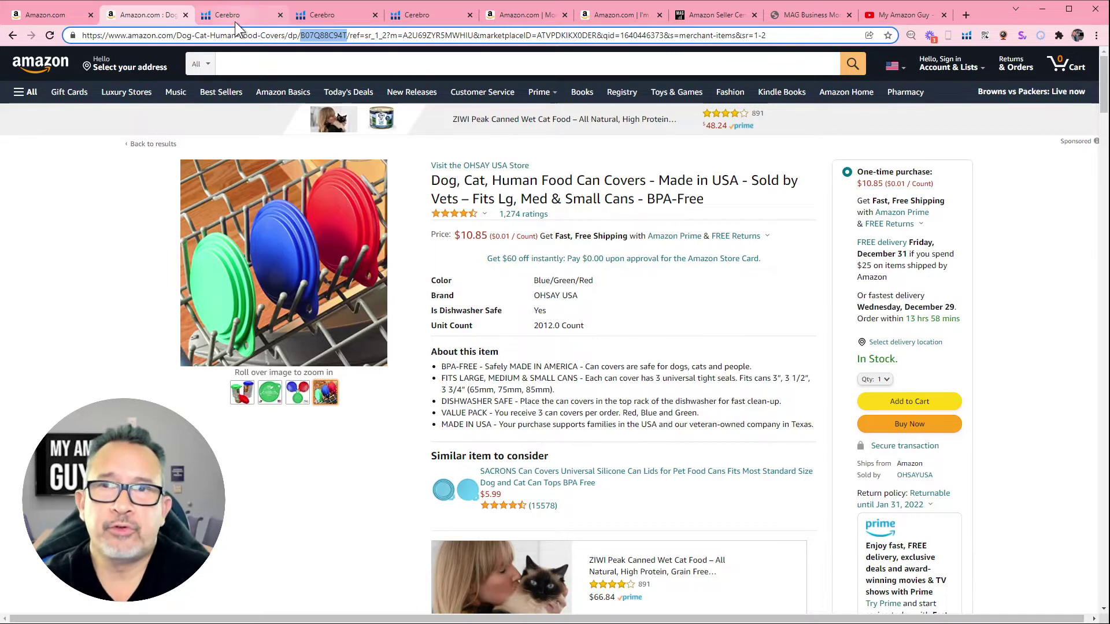
{"action": "left_click", "coordinate": [236, 22]}
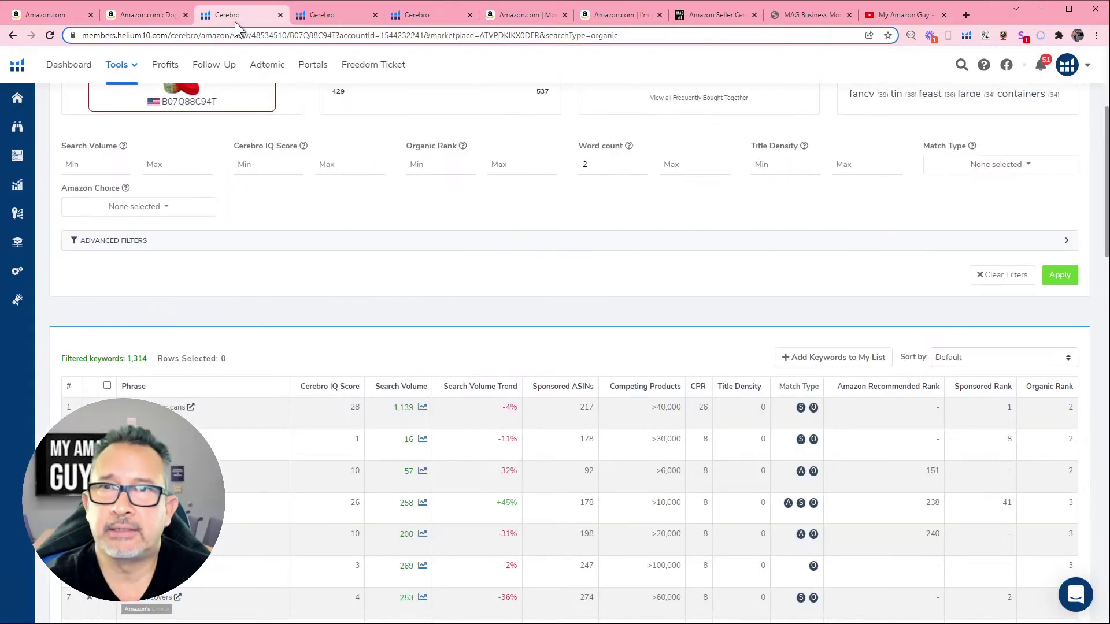
{"action": "scroll", "coordinate": [391, 223], "scroll_direction": "up", "scroll_amount": 5}
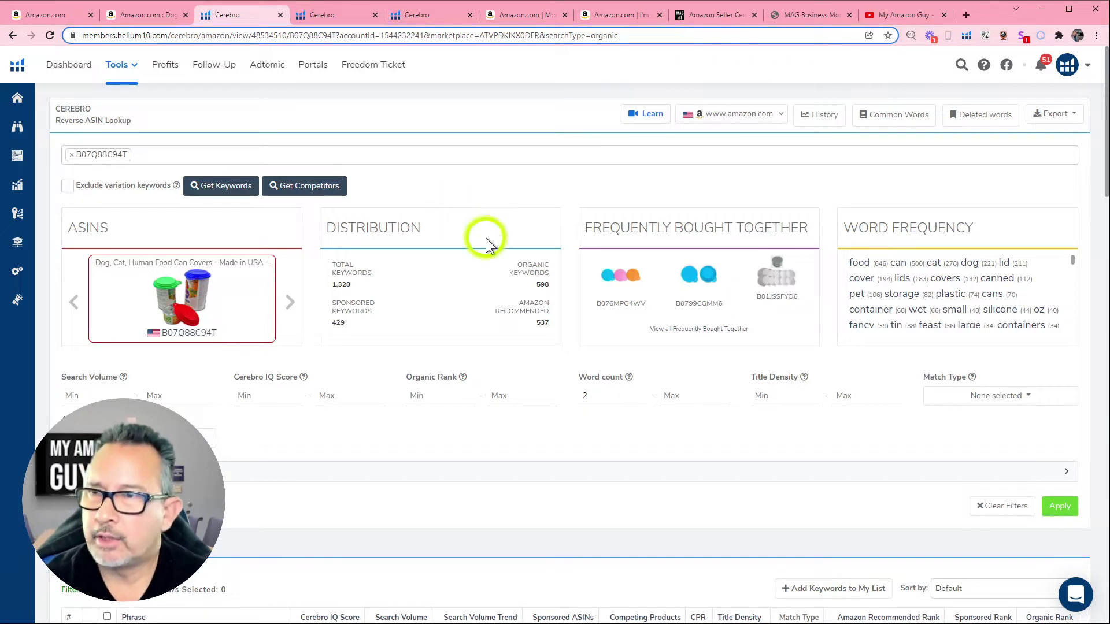
{"action": "scroll", "coordinate": [483, 271], "scroll_direction": "down", "scroll_amount": 1}
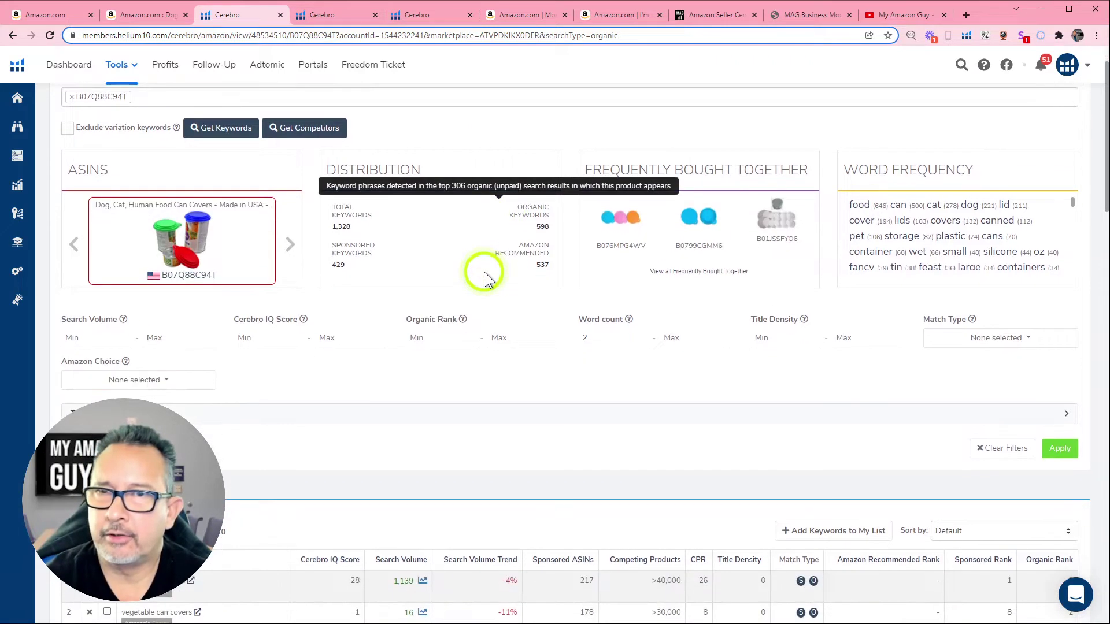
{"action": "scroll", "coordinate": [520, 357], "scroll_direction": "down", "scroll_amount": 1}
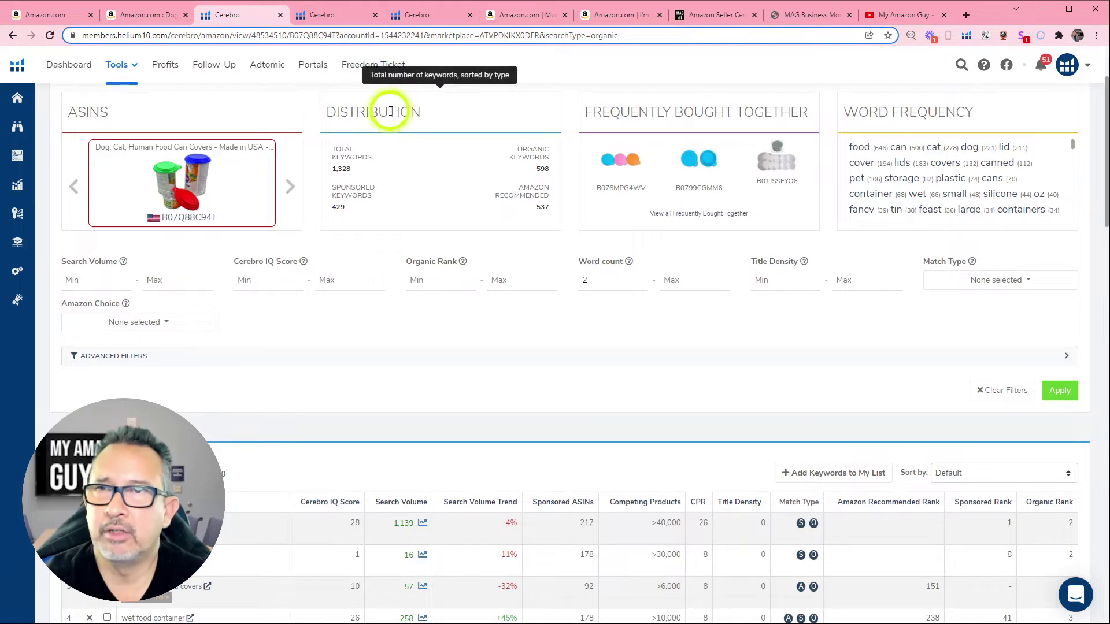
{"action": "scroll", "coordinate": [395, 122], "scroll_direction": "up", "scroll_amount": 1}
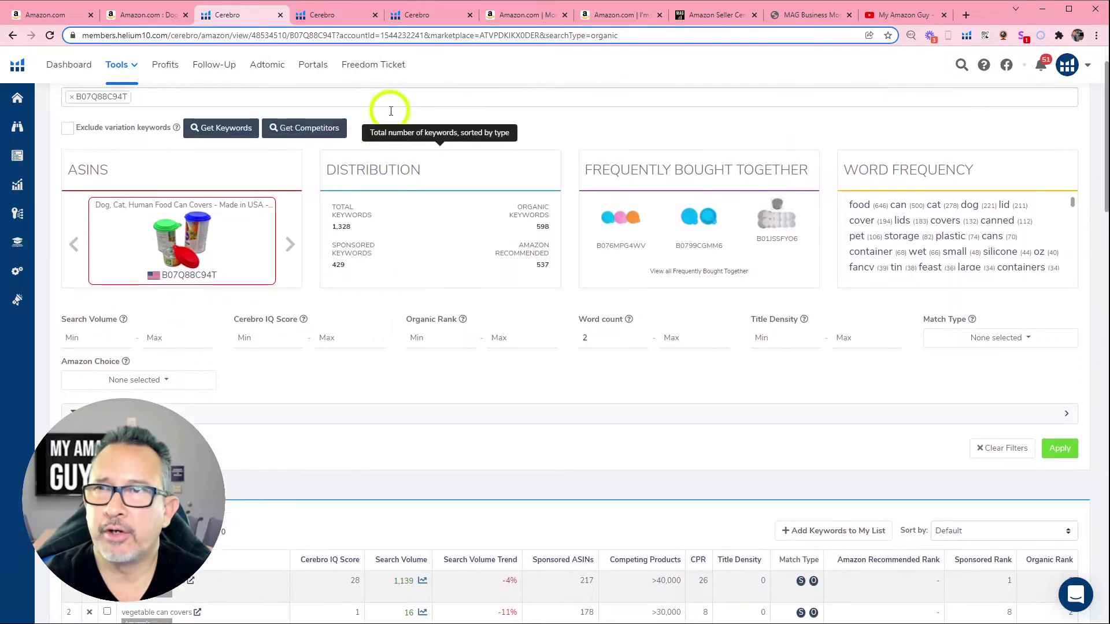
Step: Browse the I'm Not Drinking Alone glass photos, then bring up Cerebro for ASIN B088KTDFLK
{"action": "left_click", "coordinate": [525, 15]}
{"action": "scroll", "coordinate": [490, 111], "scroll_direction": "up", "scroll_amount": 3}
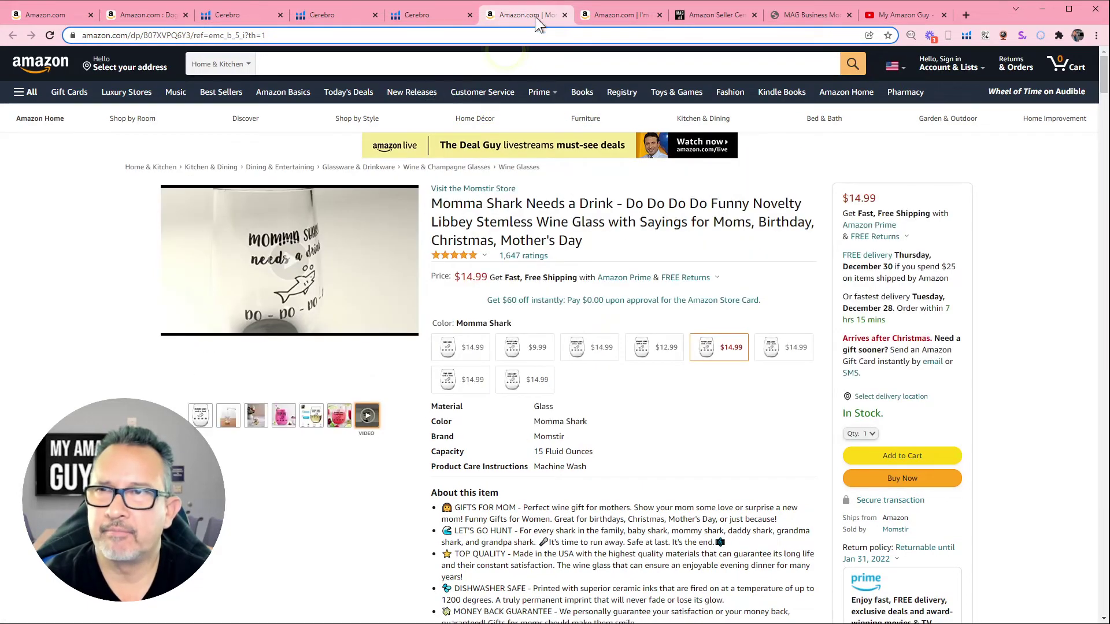
{"action": "left_click", "coordinate": [608, 19]}
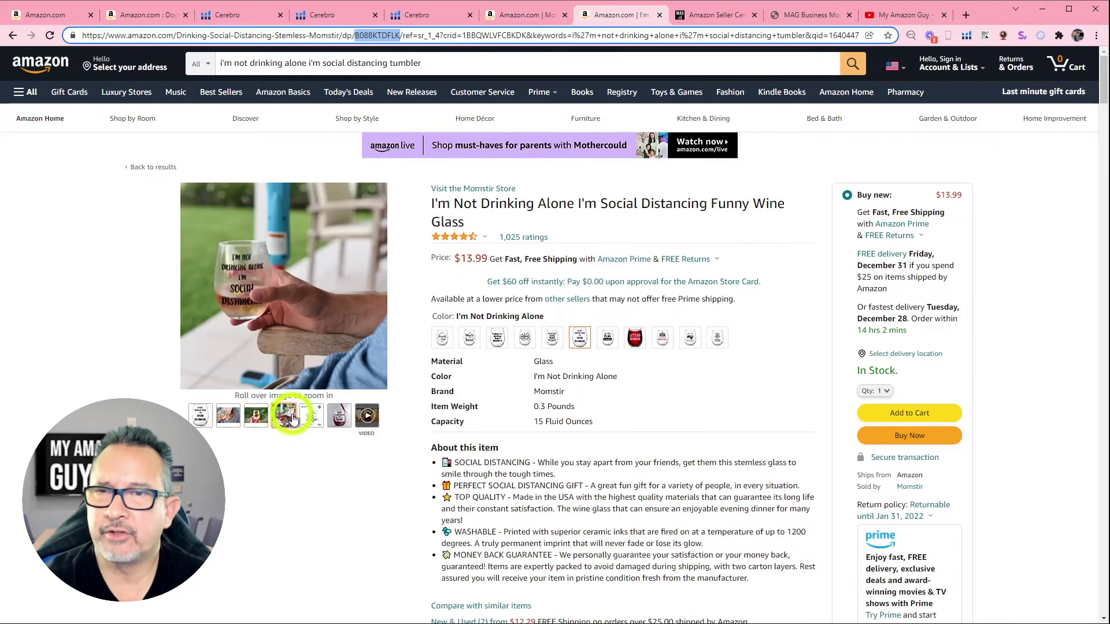
{"action": "left_click", "coordinate": [285, 418]}
{"action": "left_click", "coordinate": [228, 416]}
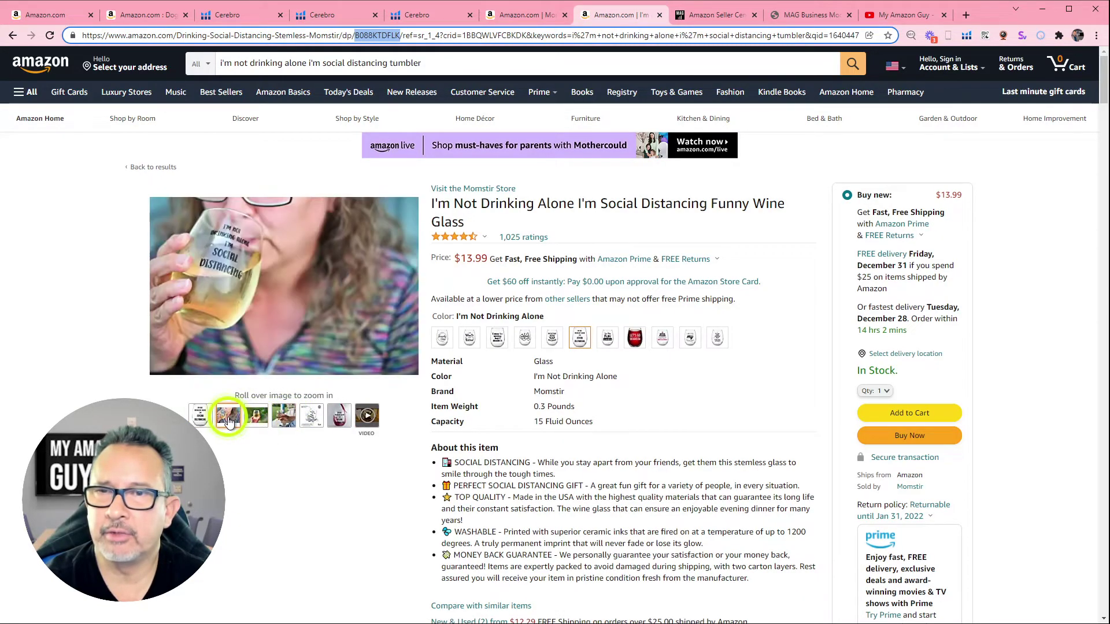
{"action": "left_click", "coordinate": [202, 416]}
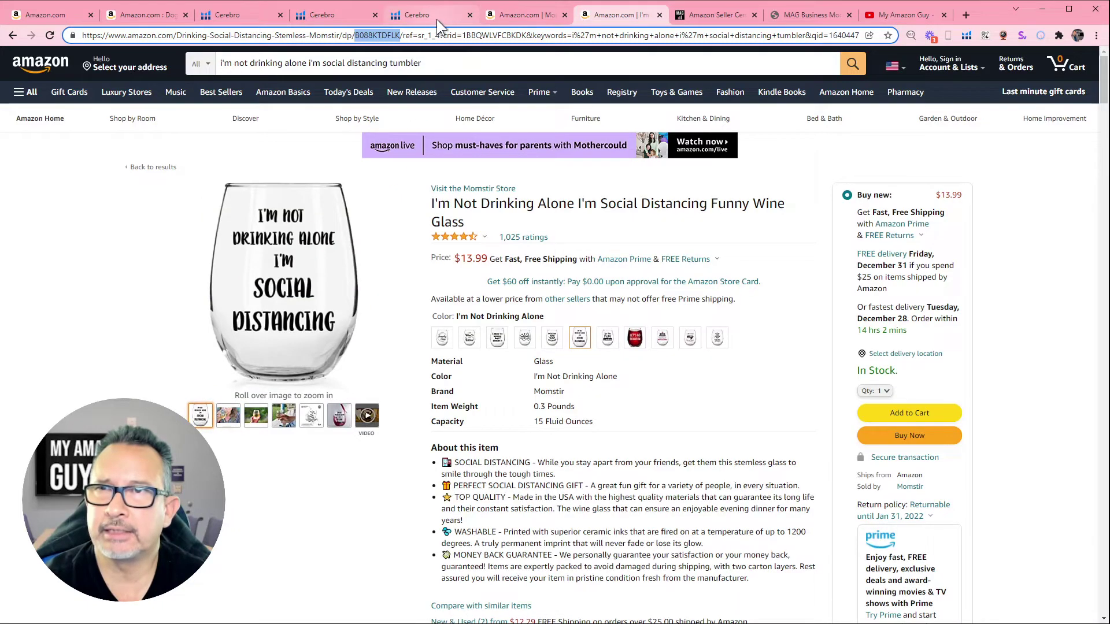
{"action": "left_click", "coordinate": [434, 15]}
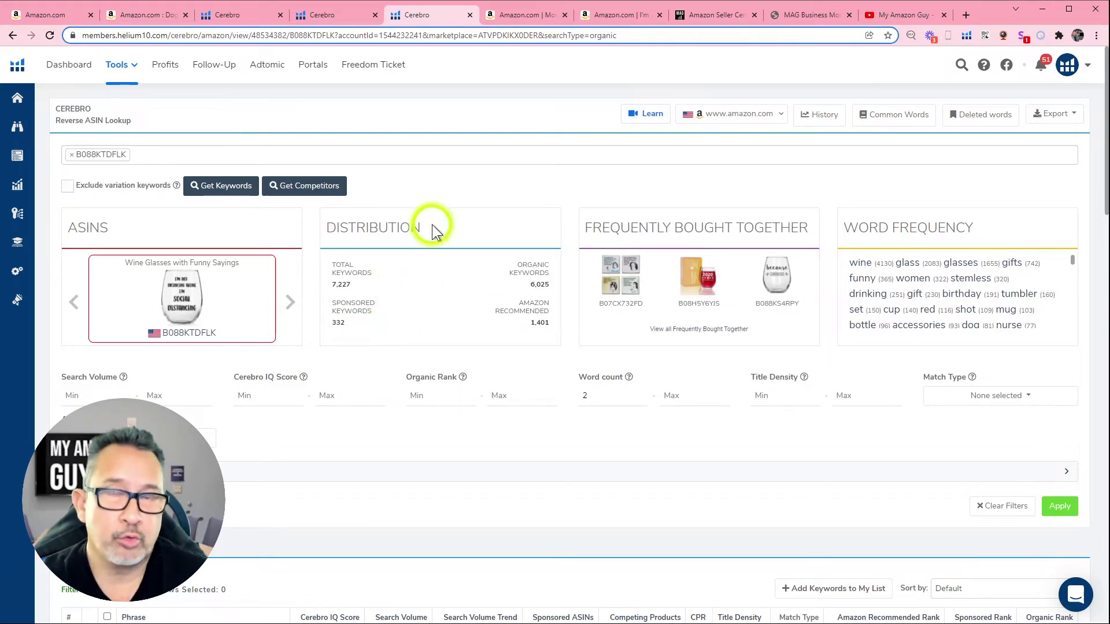
{"action": "mouse_move", "coordinate": [373, 228]}
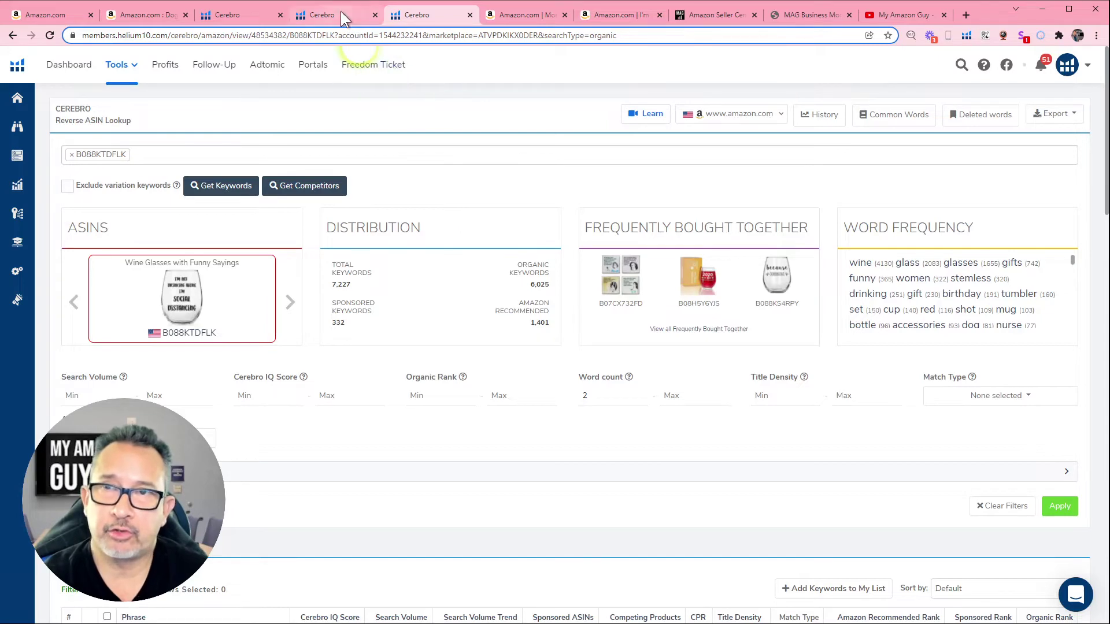
Step: Review B088KTDFLK's top organic keywords (7,137 filtered), then go back to the can-cover listing
{"action": "left_click", "coordinate": [341, 16]}
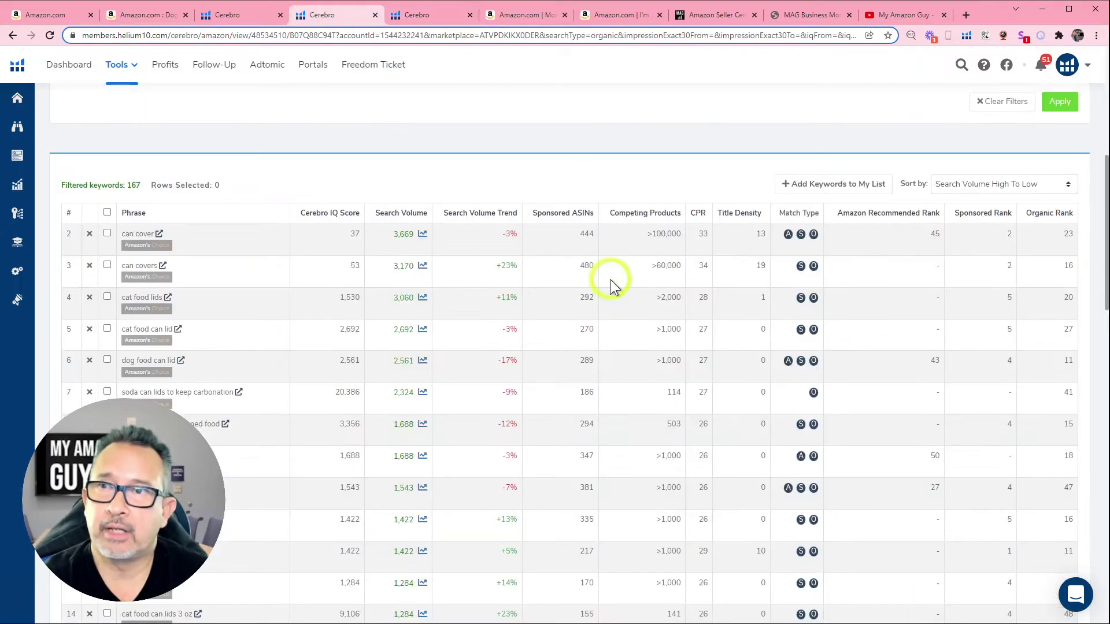
{"action": "left_click", "coordinate": [444, 13]}
{"action": "scroll", "coordinate": [659, 413], "scroll_direction": "down", "scroll_amount": 4}
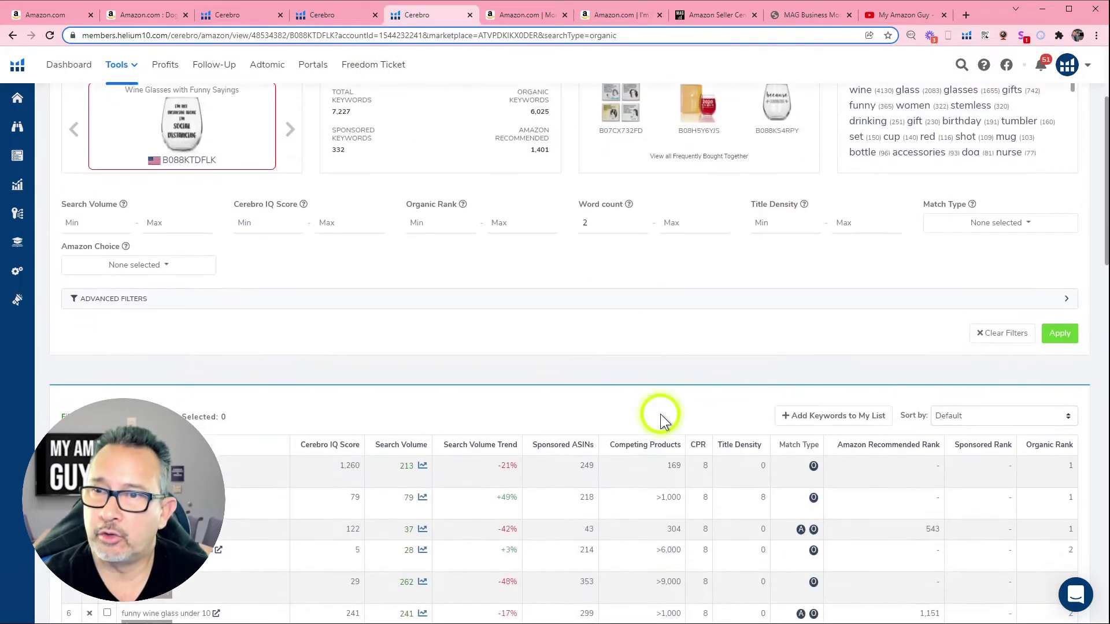
{"action": "scroll", "coordinate": [660, 413], "scroll_direction": "down", "scroll_amount": 2}
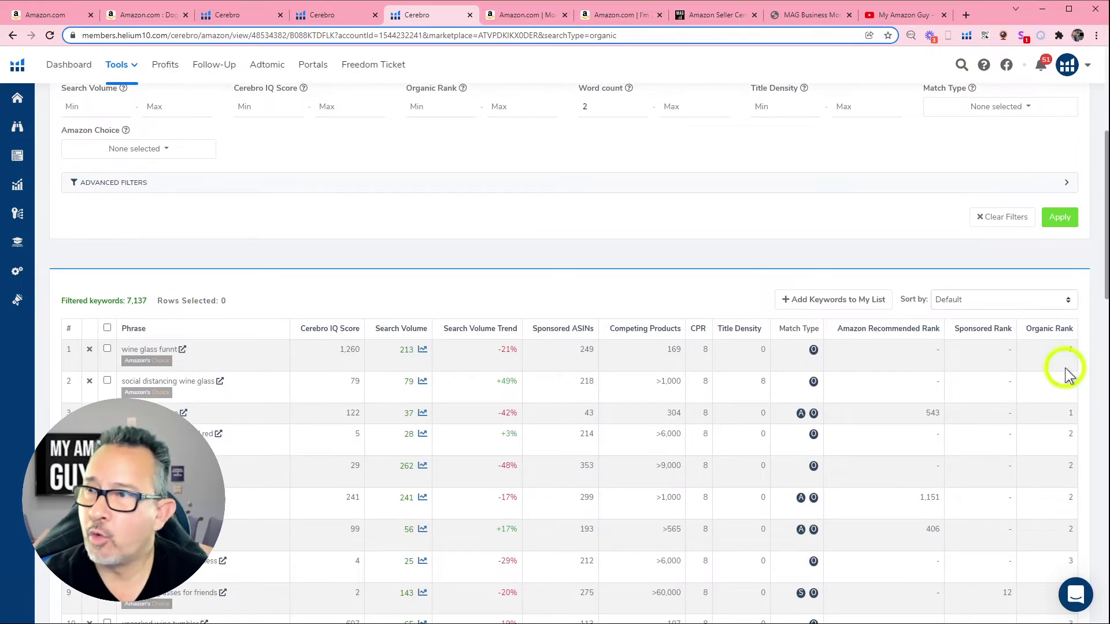
{"action": "scroll", "coordinate": [1075, 390], "scroll_direction": "down", "scroll_amount": 2}
{"action": "scroll", "coordinate": [1066, 407], "scroll_direction": "down", "scroll_amount": 1}
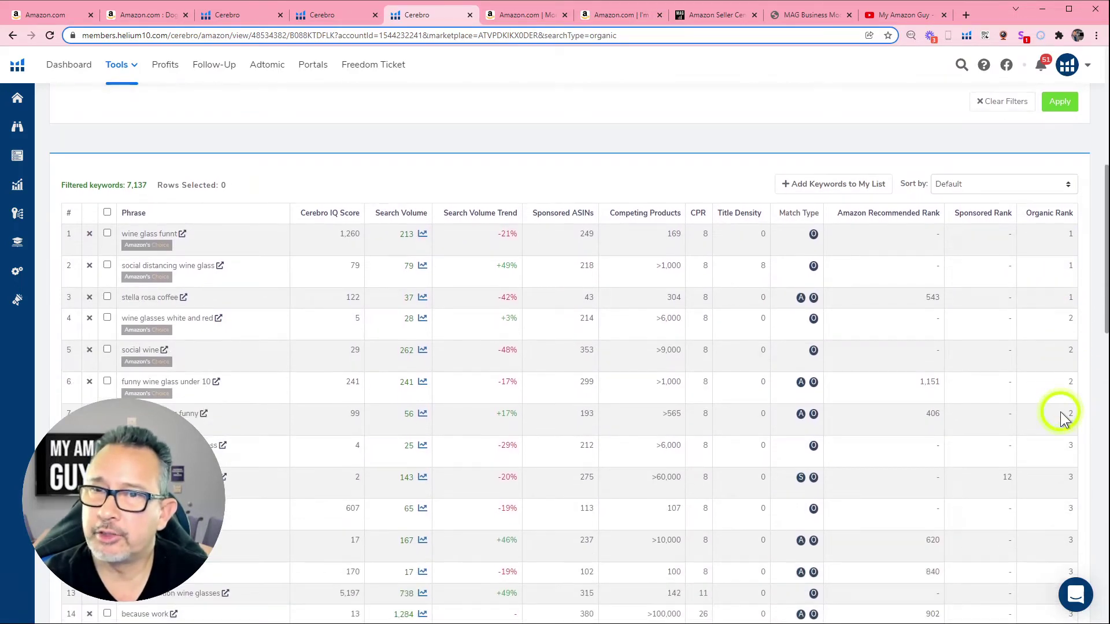
{"action": "scroll", "coordinate": [424, 224], "scroll_direction": "up", "scroll_amount": 3}
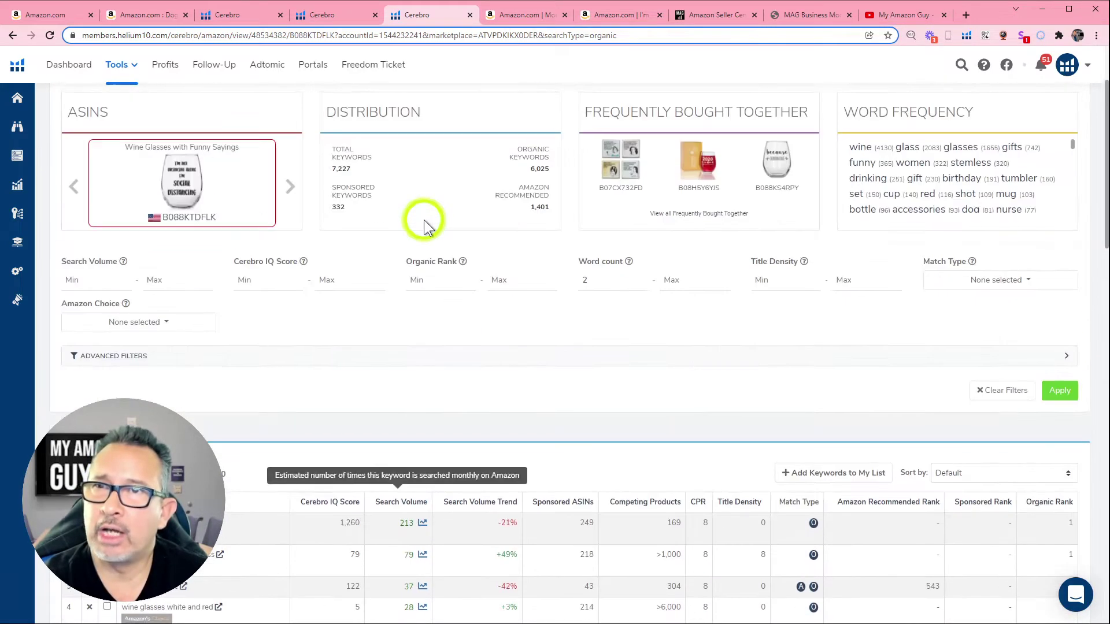
{"action": "scroll", "coordinate": [425, 223], "scroll_direction": "up", "scroll_amount": 3}
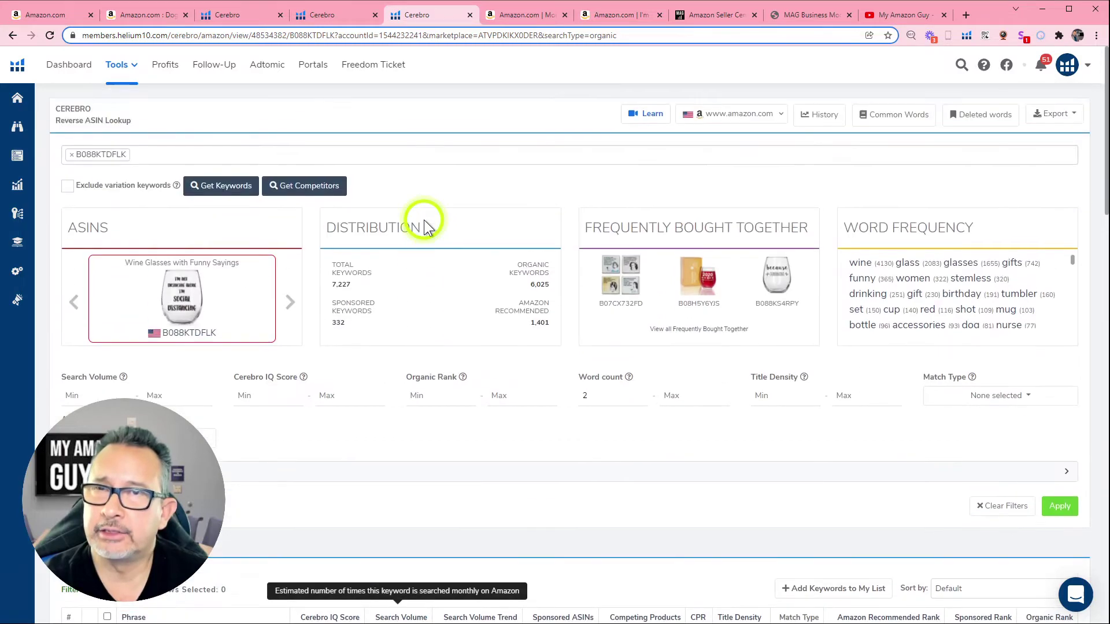
{"action": "left_click", "coordinate": [237, 14]}
{"action": "left_click", "coordinate": [161, 15]}
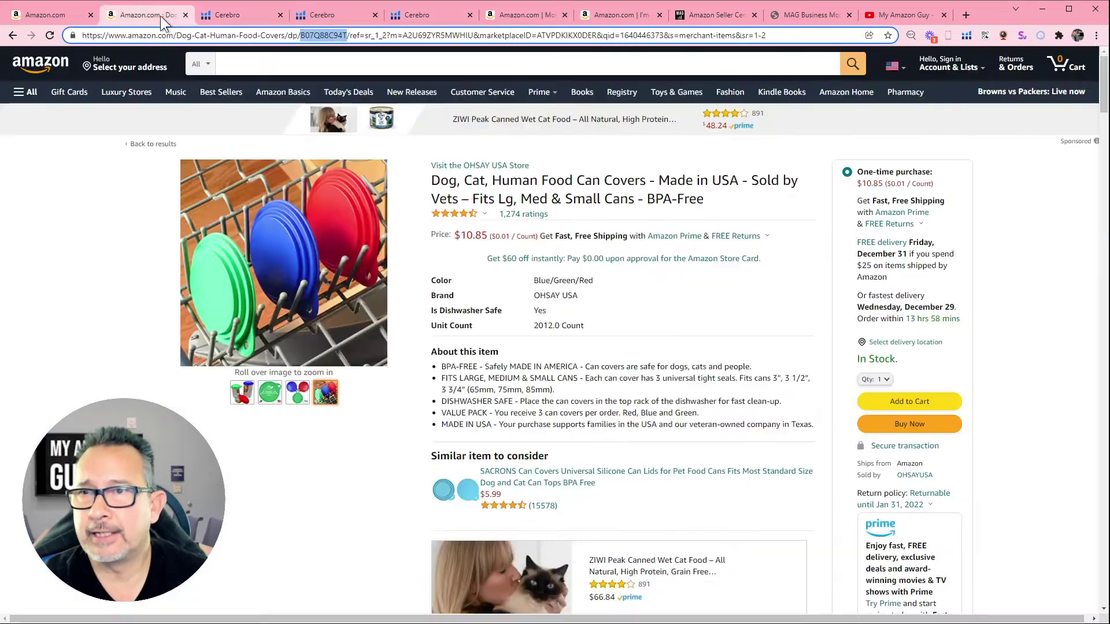
{"action": "scroll", "coordinate": [525, 395], "scroll_direction": "down", "scroll_amount": 5}
{"action": "scroll", "coordinate": [526, 394], "scroll_direction": "down", "scroll_amount": 3}
{"action": "scroll", "coordinate": [526, 395], "scroll_direction": "up", "scroll_amount": 5}
{"action": "scroll", "coordinate": [525, 395], "scroll_direction": "up", "scroll_amount": 5}
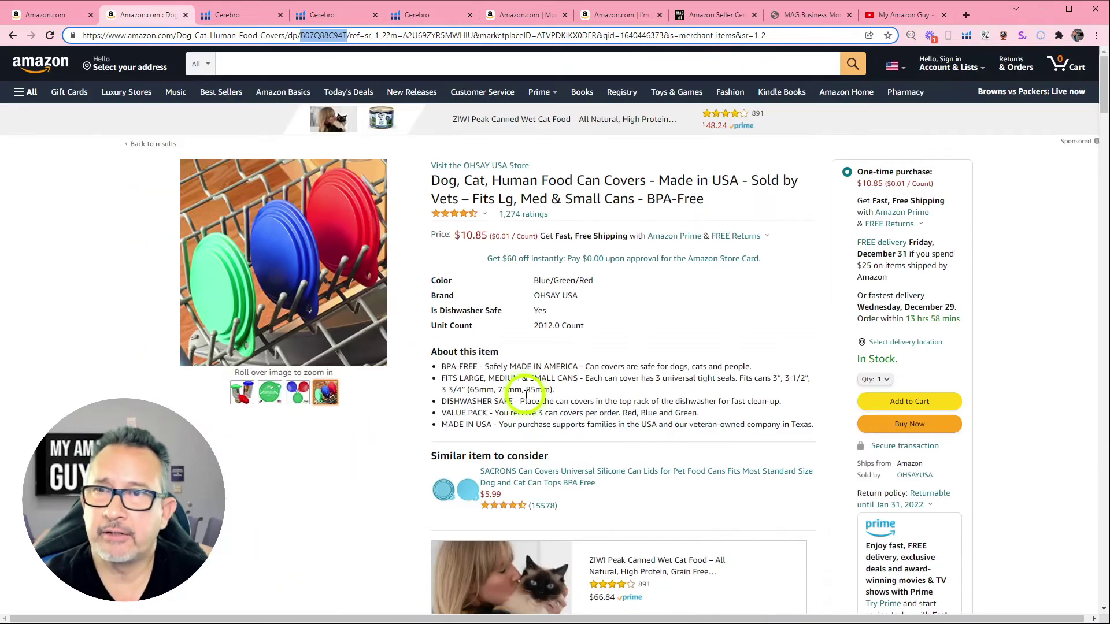
Step: Show Cerebro for ASIN B07Q88C94T and check organic and sponsored ranks across 1,314 keywords
{"action": "left_click", "coordinate": [241, 14]}
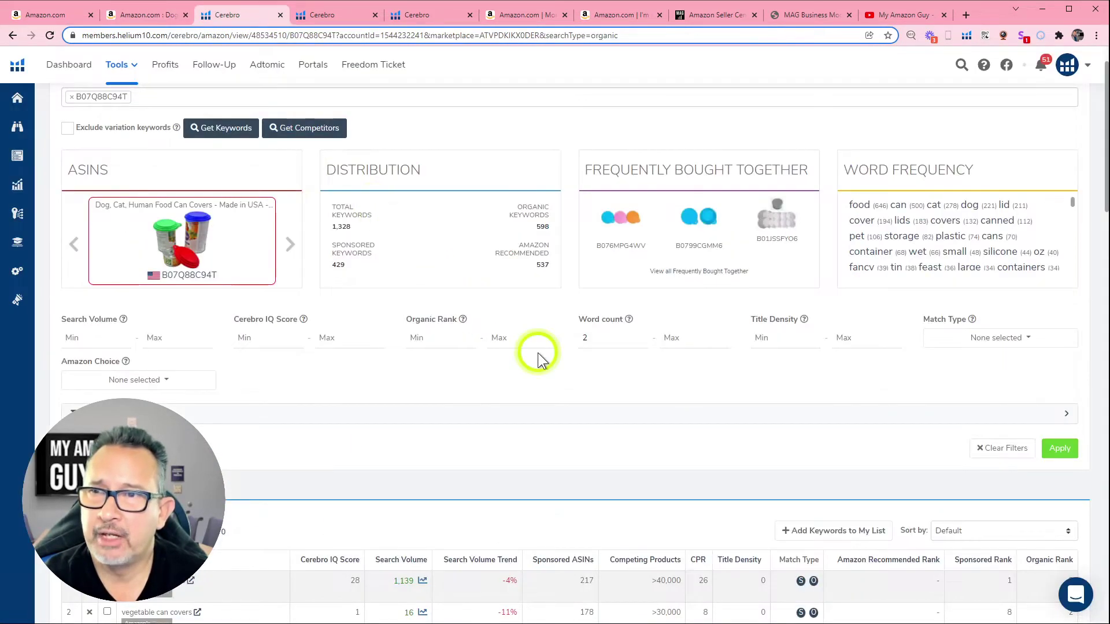
{"action": "scroll", "coordinate": [653, 450], "scroll_direction": "down", "scroll_amount": 1}
{"action": "scroll", "coordinate": [653, 450], "scroll_direction": "down", "scroll_amount": 3}
{"action": "scroll", "coordinate": [652, 450], "scroll_direction": "down", "scroll_amount": 3}
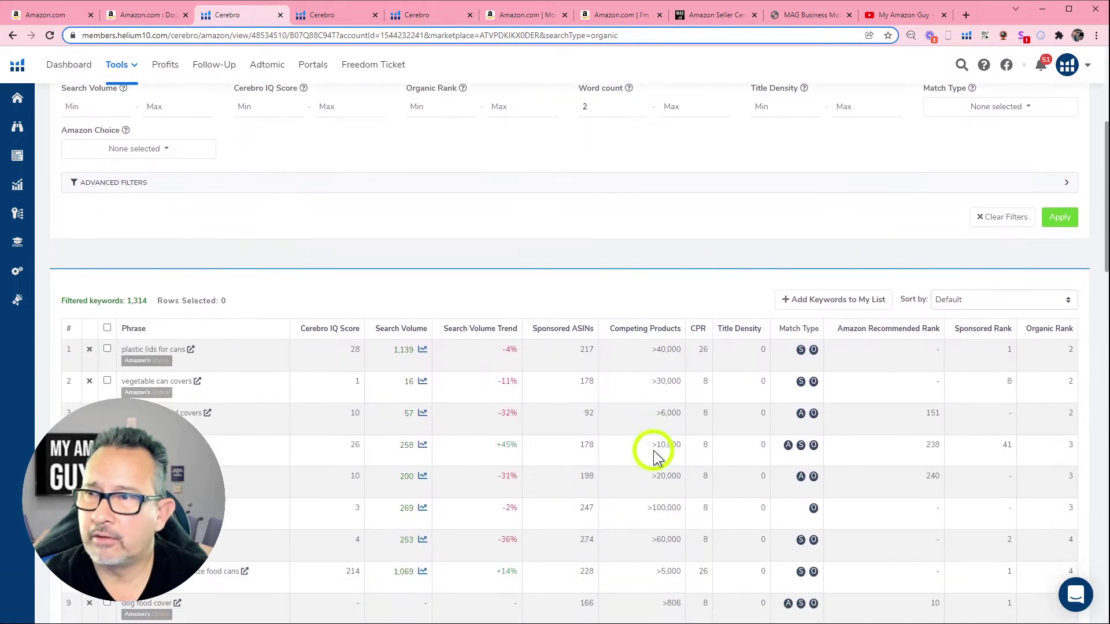
{"action": "scroll", "coordinate": [653, 450], "scroll_direction": "down", "scroll_amount": 2}
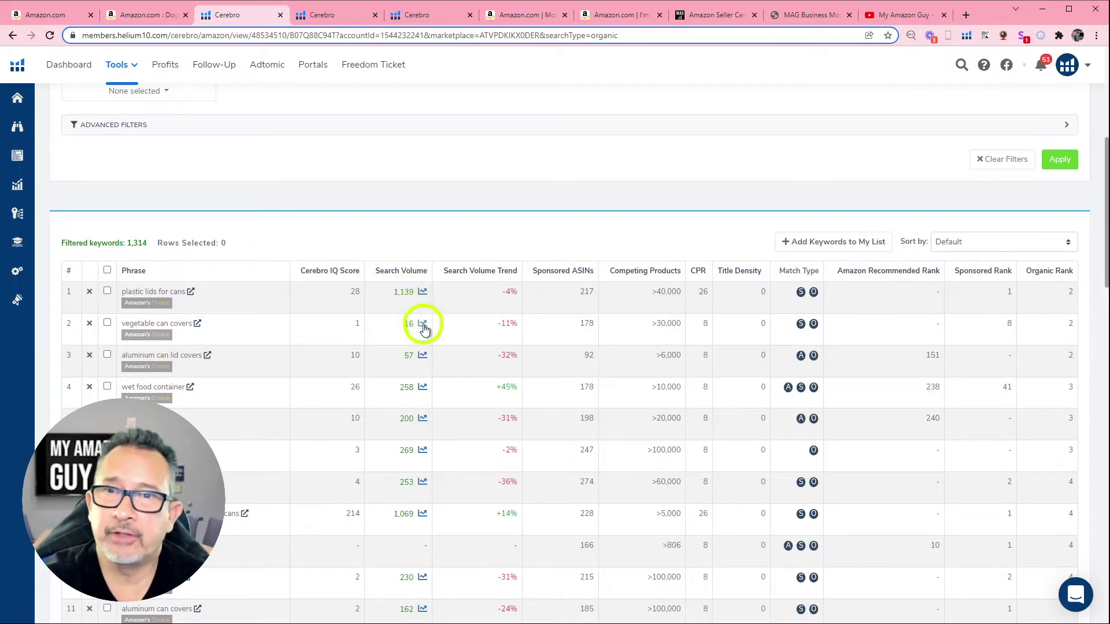
{"action": "scroll", "coordinate": [393, 356], "scroll_direction": "down", "scroll_amount": 1}
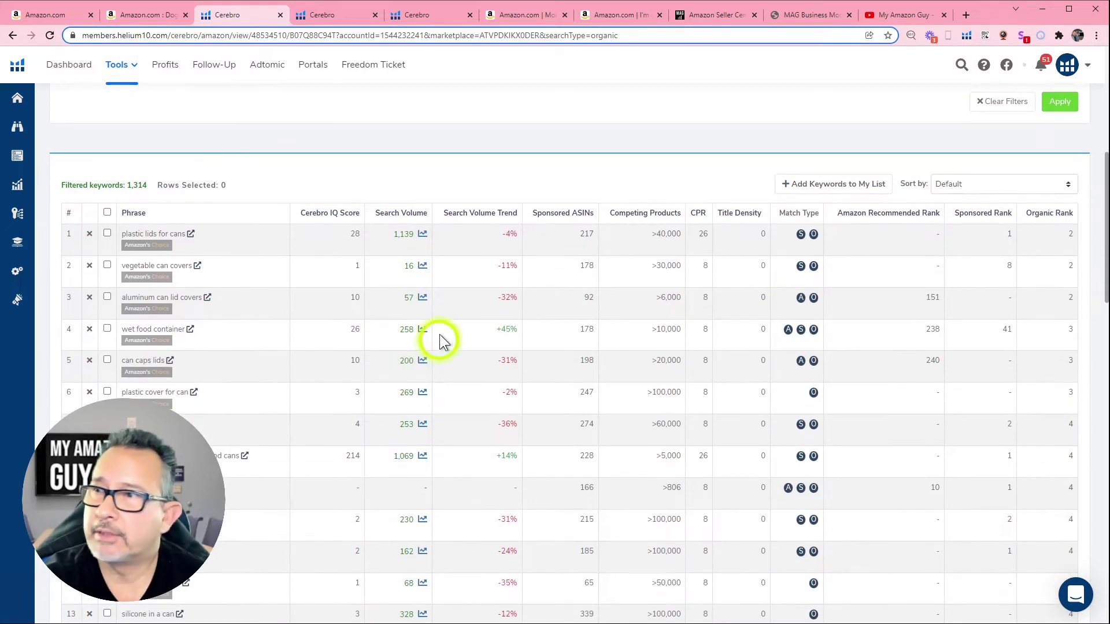
{"action": "scroll", "coordinate": [993, 268], "scroll_direction": "up", "scroll_amount": 2}
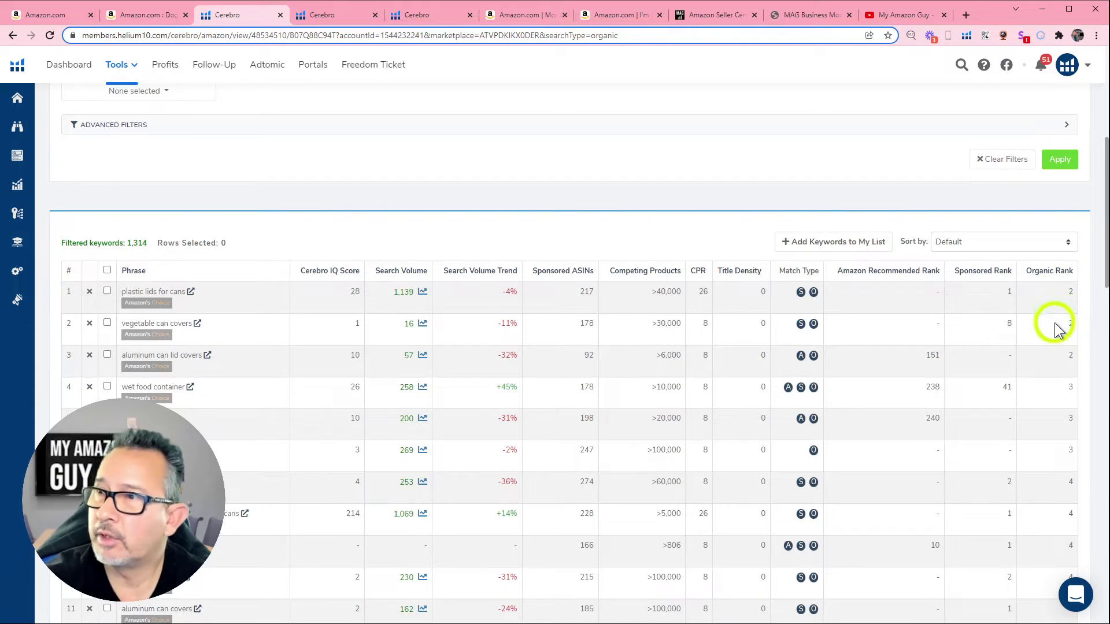
{"action": "scroll", "coordinate": [1055, 337], "scroll_direction": "down", "scroll_amount": 1}
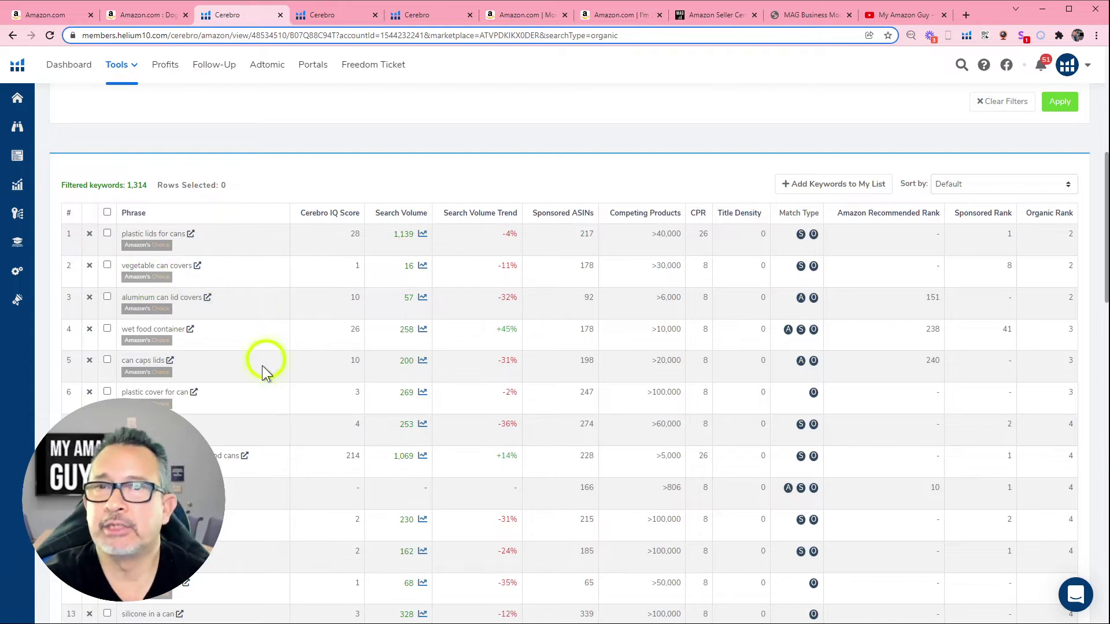
{"action": "scroll", "coordinate": [262, 367], "scroll_direction": "down", "scroll_amount": 1}
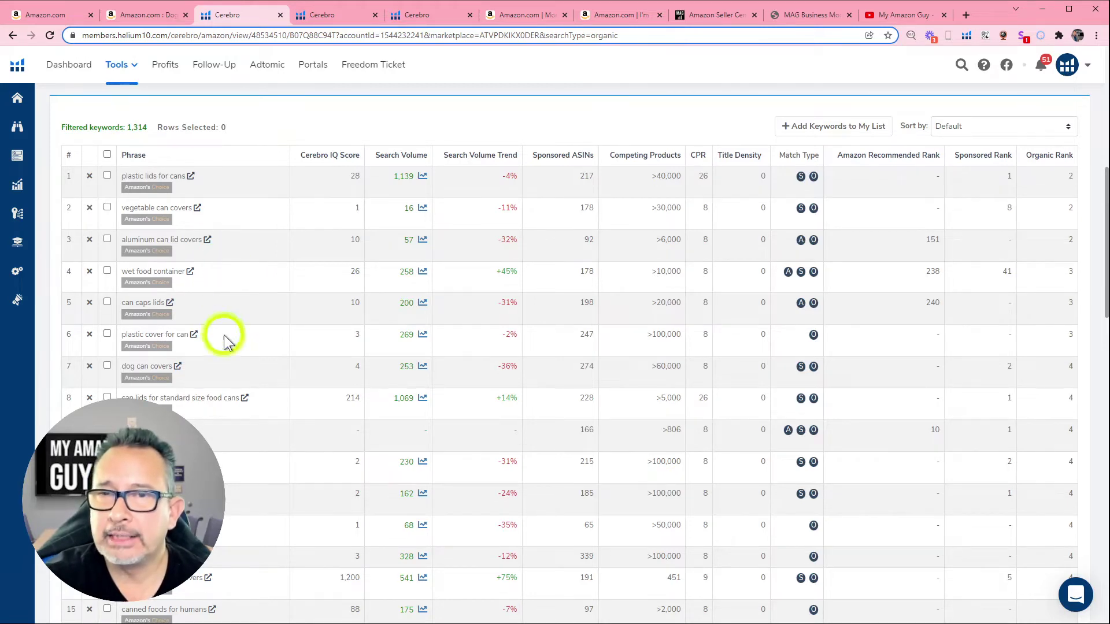
{"action": "scroll", "coordinate": [1008, 378], "scroll_direction": "up", "scroll_amount": 2}
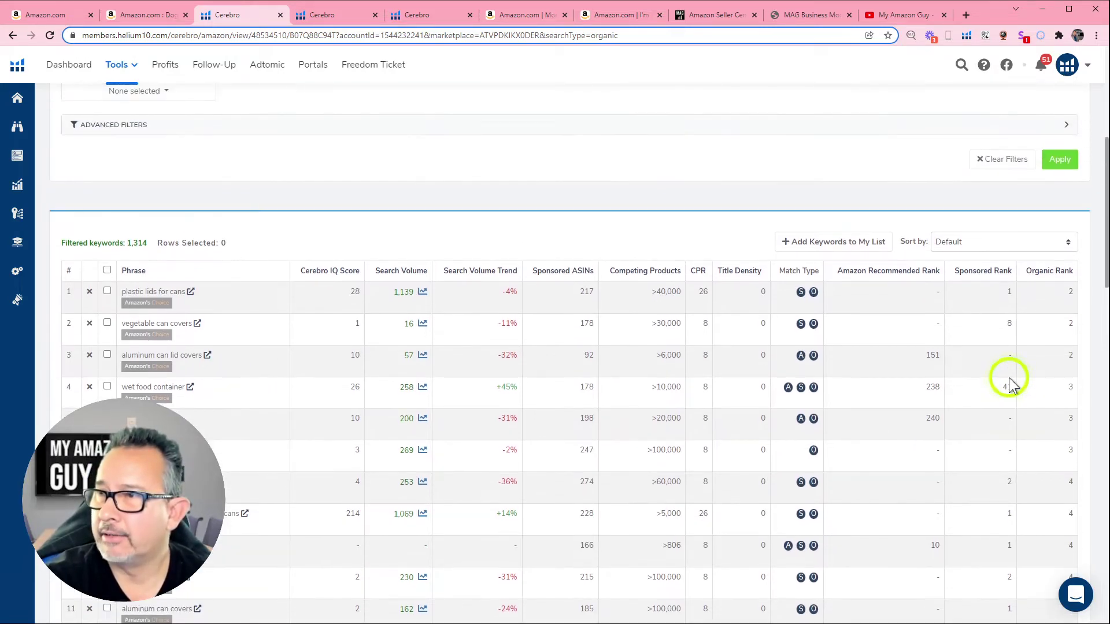
{"action": "scroll", "coordinate": [1009, 377], "scroll_direction": "up", "scroll_amount": 2}
{"action": "scroll", "coordinate": [1008, 377], "scroll_direction": "down", "scroll_amount": 2}
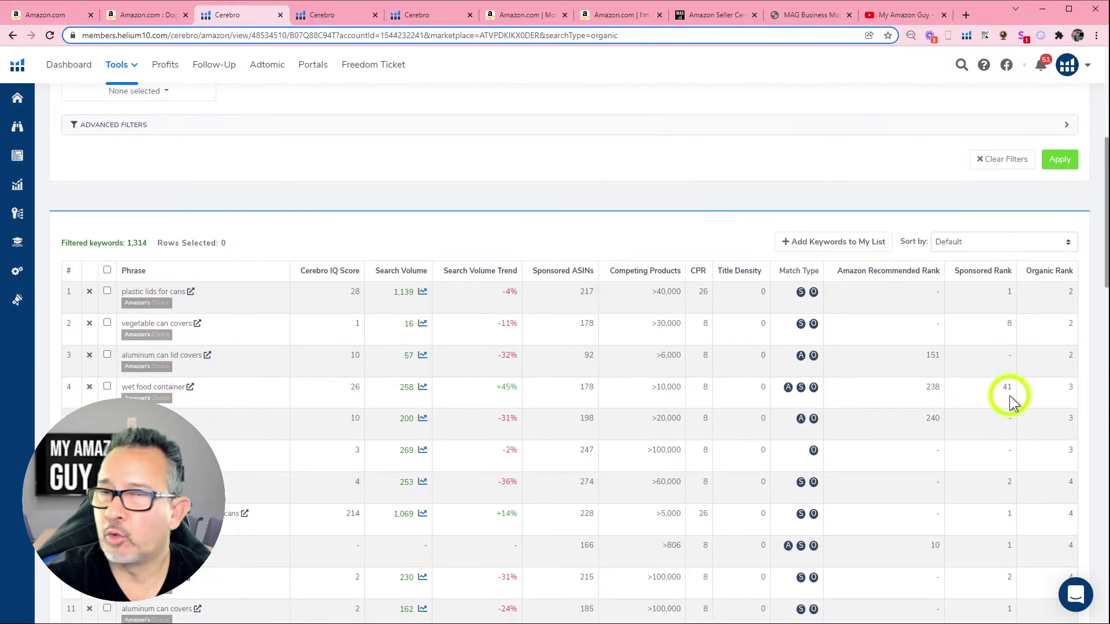
{"action": "scroll", "coordinate": [1009, 396], "scroll_direction": "down", "scroll_amount": 1}
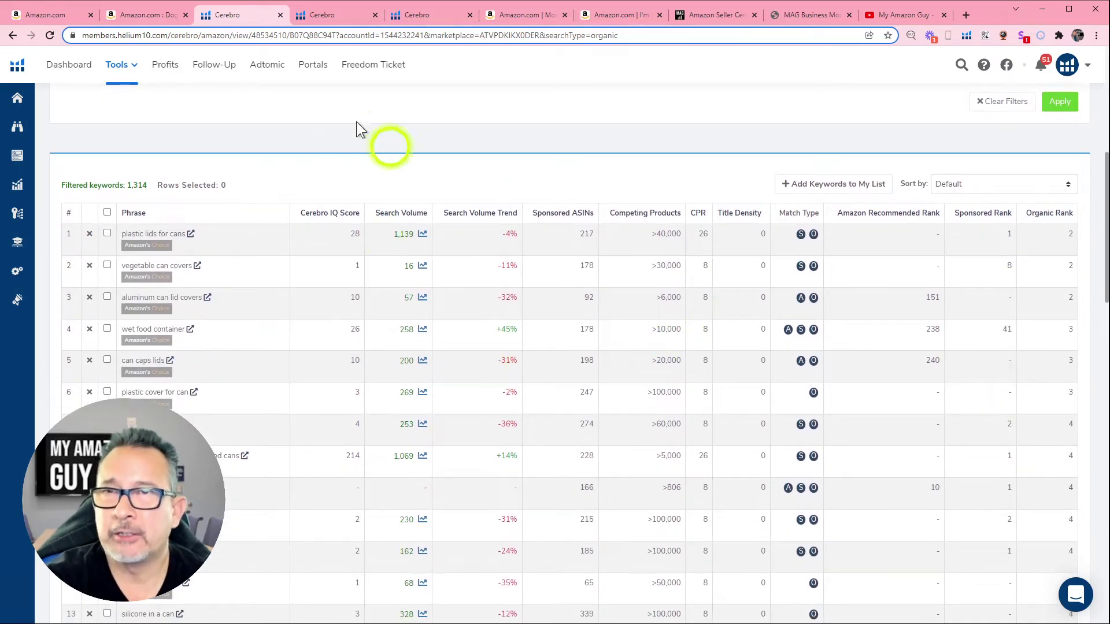
Step: Compare search volume and organic rank for phrases like can cover, cat food lids, dog food can lid
{"action": "left_click", "coordinate": [332, 19]}
{"action": "scroll", "coordinate": [467, 157], "scroll_direction": "up", "scroll_amount": 5}
{"action": "scroll", "coordinate": [467, 157], "scroll_direction": "down", "scroll_amount": 4}
{"action": "scroll", "coordinate": [468, 158], "scroll_direction": "down", "scroll_amount": 2}
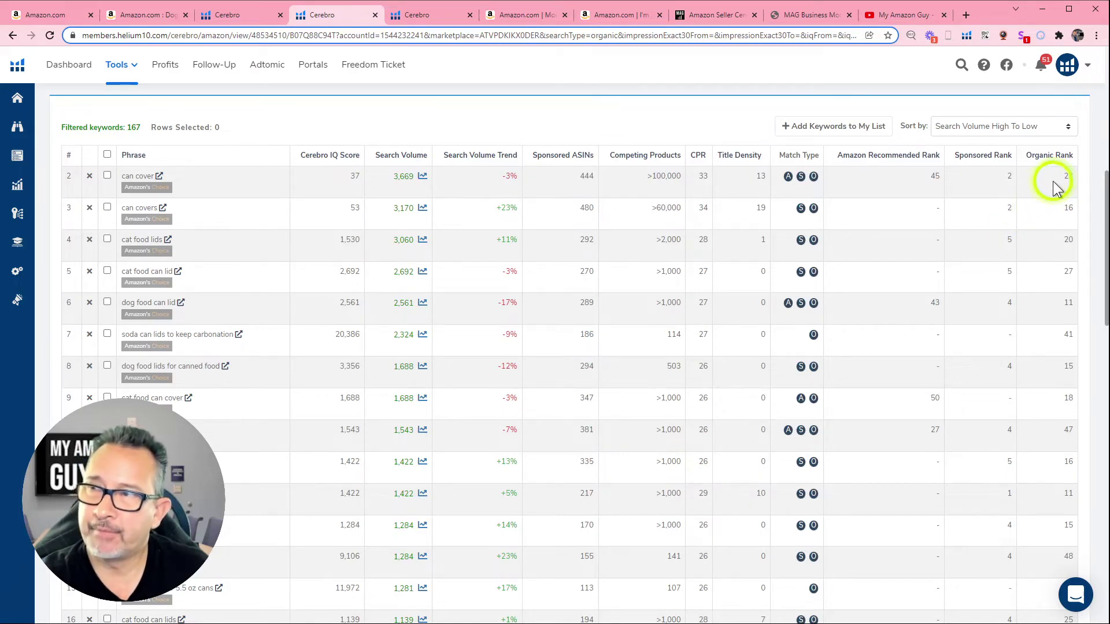
{"action": "scroll", "coordinate": [910, 269], "scroll_direction": "up", "scroll_amount": 5}
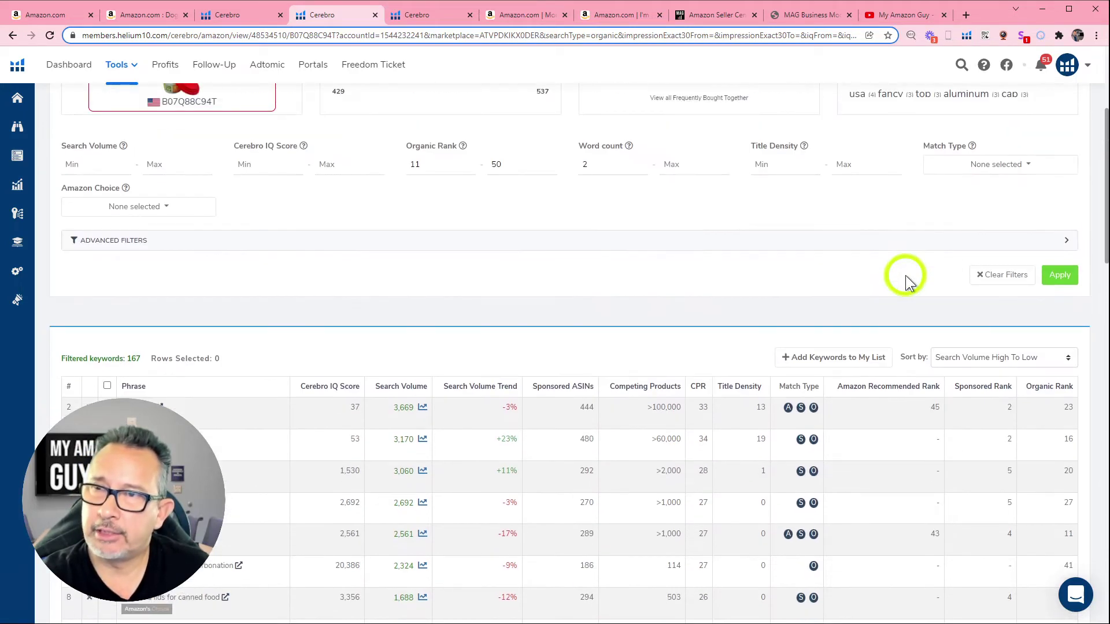
{"action": "mouse_move", "coordinate": [434, 164]}
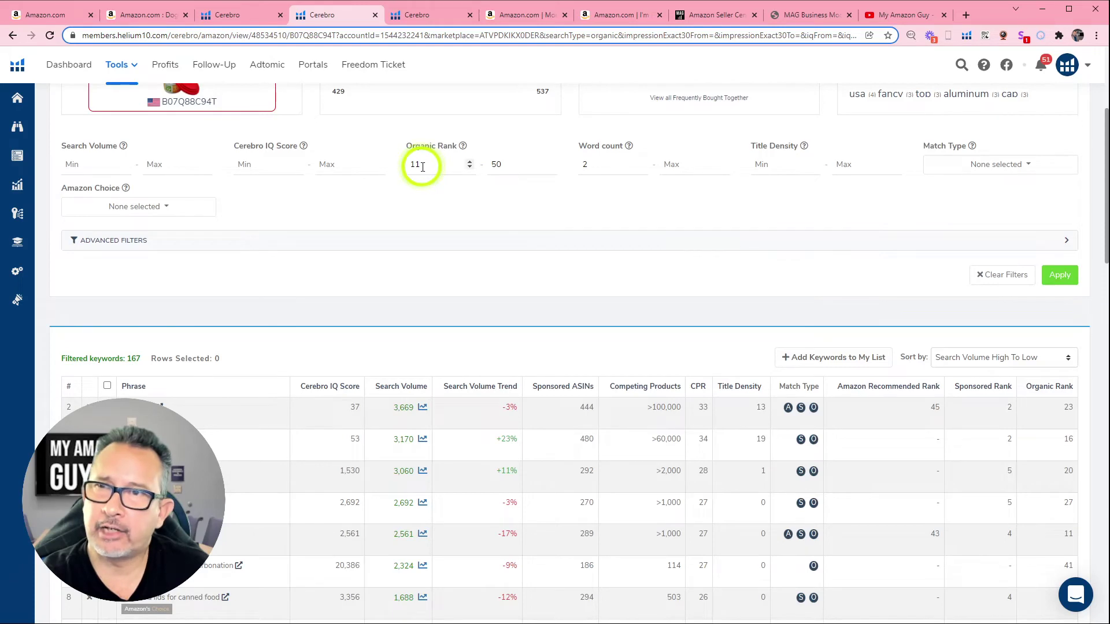
{"action": "scroll", "coordinate": [552, 221], "scroll_direction": "down", "scroll_amount": 5}
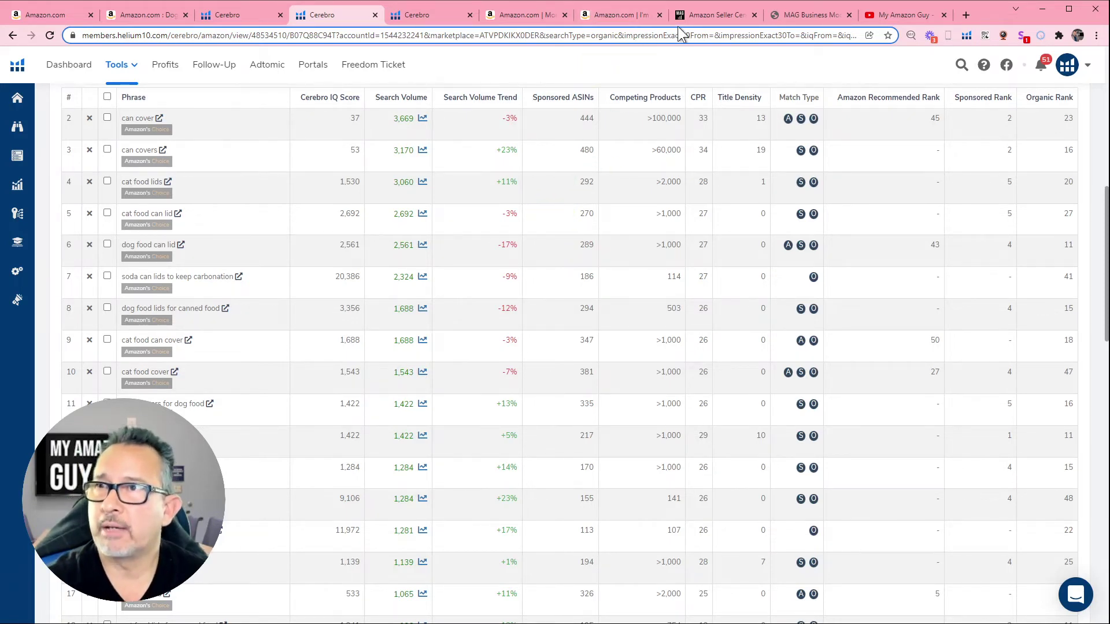
Step: Show My Amazon Guy's Full Service Amazon Management page, then return to the Momma Shark listing
{"action": "left_click", "coordinate": [708, 18]}
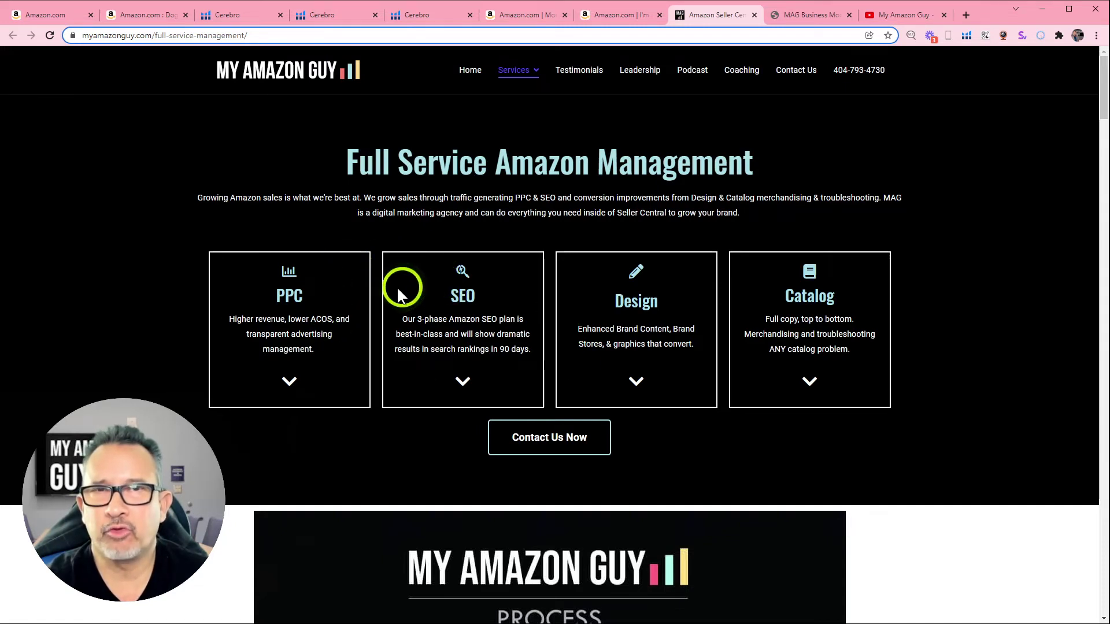
{"action": "left_click", "coordinate": [297, 295]}
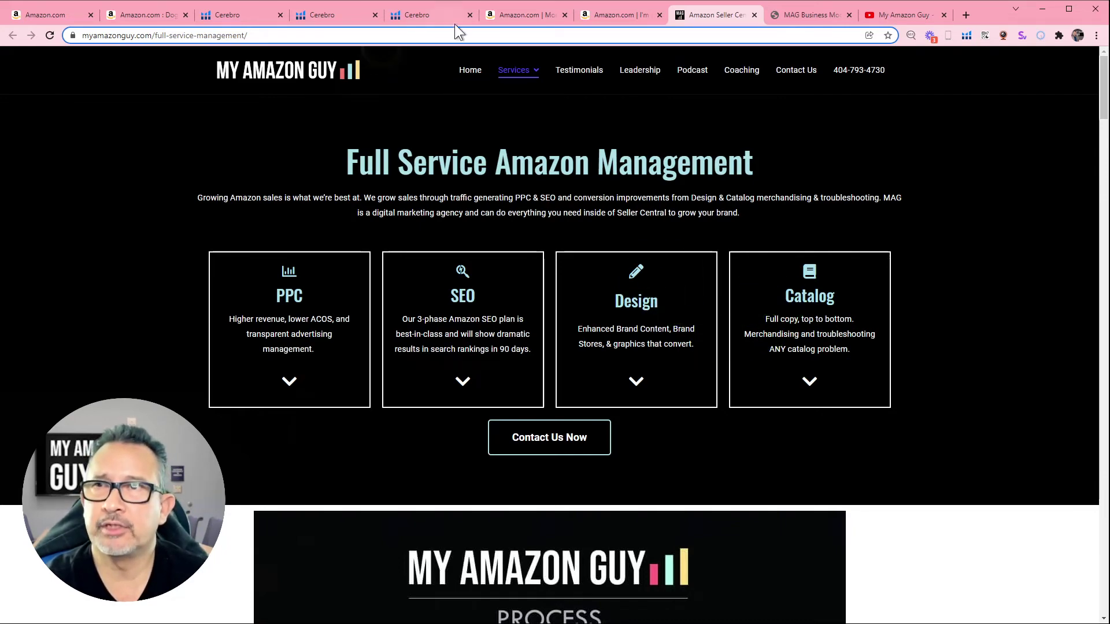
{"action": "left_click", "coordinate": [527, 14]}
{"action": "scroll", "coordinate": [579, 282], "scroll_direction": "down", "scroll_amount": 10}
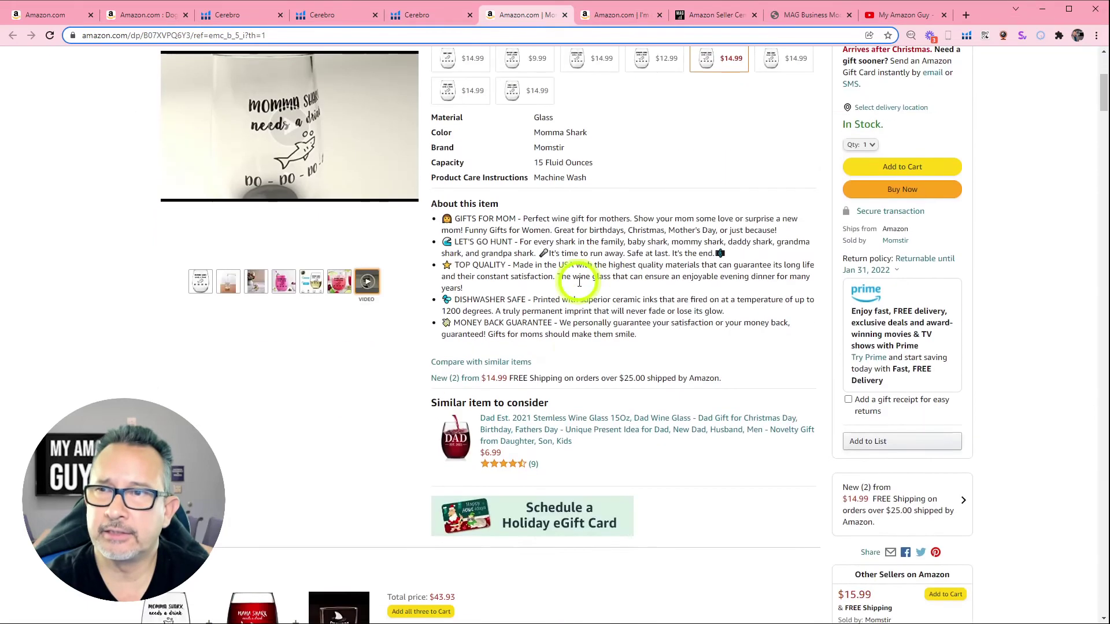
{"action": "scroll", "coordinate": [580, 282], "scroll_direction": "down", "scroll_amount": 5}
{"action": "scroll", "coordinate": [579, 282], "scroll_direction": "down", "scroll_amount": 4}
{"action": "scroll", "coordinate": [579, 282], "scroll_direction": "down", "scroll_amount": 4}
{"action": "scroll", "coordinate": [579, 282], "scroll_direction": "down", "scroll_amount": 3}
{"action": "scroll", "coordinate": [580, 282], "scroll_direction": "down", "scroll_amount": 3}
{"action": "scroll", "coordinate": [578, 281], "scroll_direction": "down", "scroll_amount": 3}
{"action": "scroll", "coordinate": [578, 282], "scroll_direction": "down", "scroll_amount": 2}
{"action": "scroll", "coordinate": [578, 282], "scroll_direction": "down", "scroll_amount": 1}
{"action": "scroll", "coordinate": [578, 282], "scroll_direction": "down", "scroll_amount": 3}
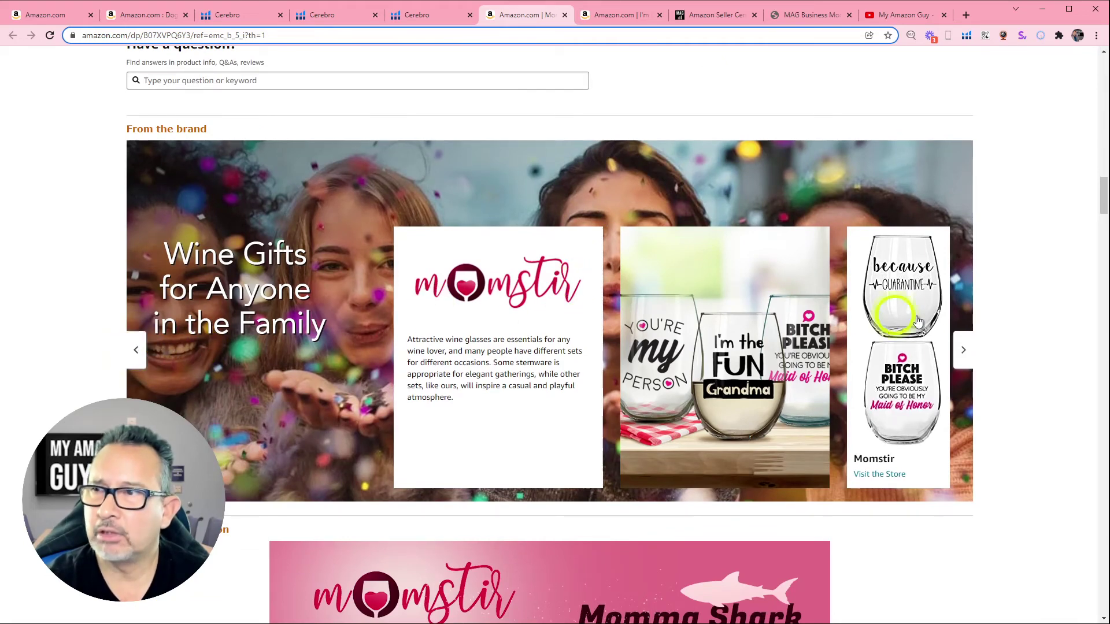
Step: Advance the wine glass brand story carousel and select the description text, then return to My Amazon Guy
{"action": "left_click", "coordinate": [963, 350]}
{"action": "scroll", "coordinate": [963, 353], "scroll_direction": "down", "scroll_amount": 1}
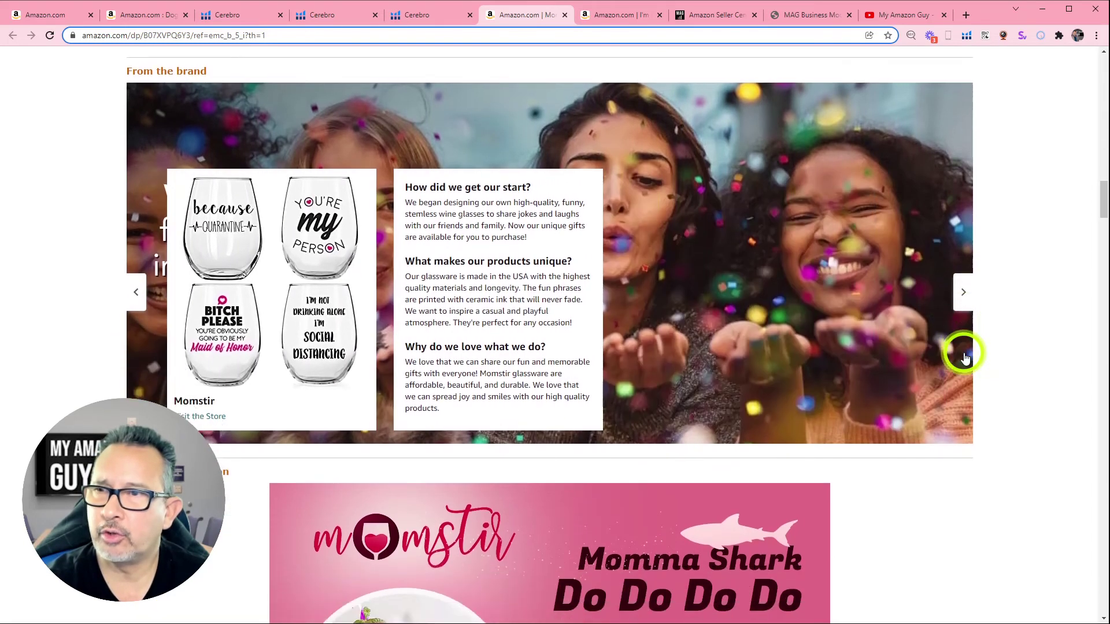
{"action": "scroll", "coordinate": [962, 353], "scroll_direction": "down", "scroll_amount": 1}
{"action": "scroll", "coordinate": [963, 353], "scroll_direction": "down", "scroll_amount": 1}
{"action": "scroll", "coordinate": [963, 353], "scroll_direction": "down", "scroll_amount": 2}
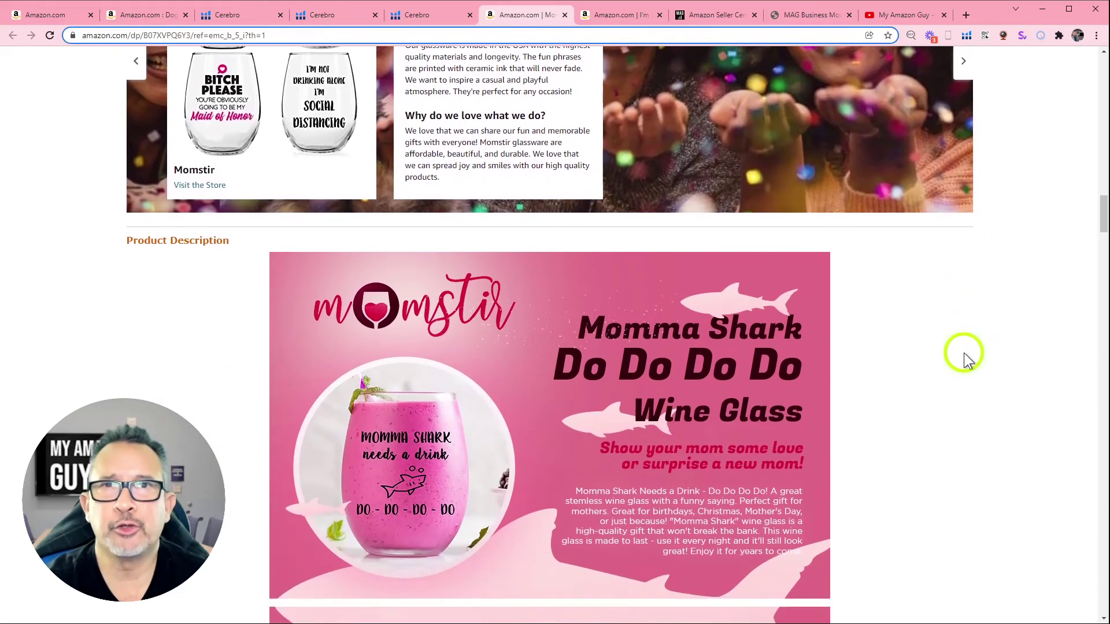
{"action": "scroll", "coordinate": [962, 353], "scroll_direction": "down", "scroll_amount": 2}
{"action": "scroll", "coordinate": [962, 354], "scroll_direction": "down", "scroll_amount": 1}
{"action": "scroll", "coordinate": [963, 353], "scroll_direction": "down", "scroll_amount": 1}
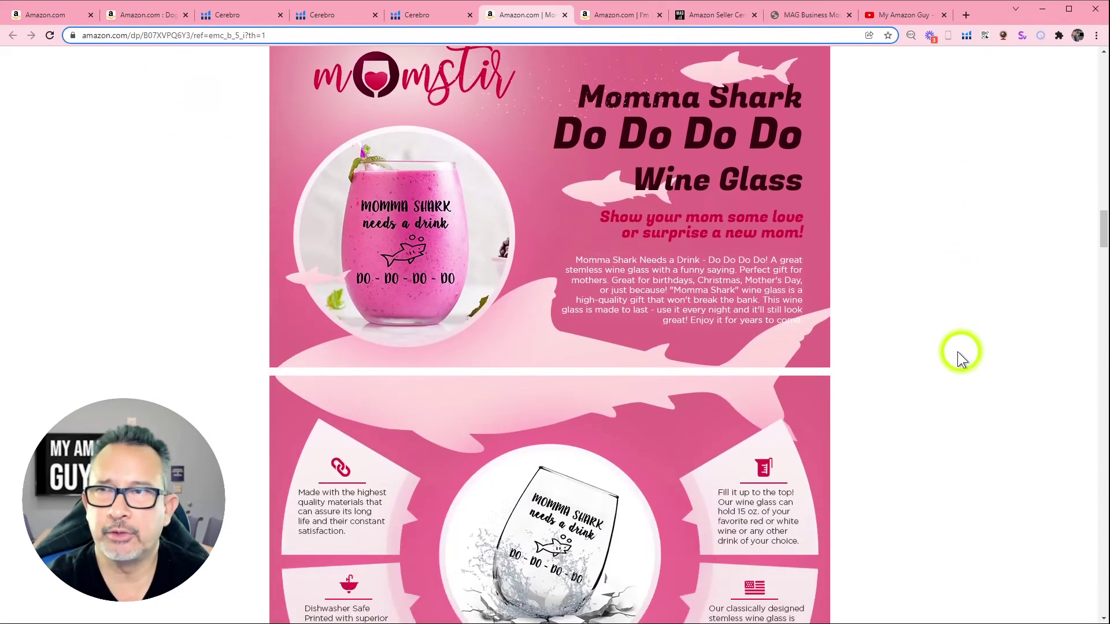
{"action": "scroll", "coordinate": [598, 267], "scroll_direction": "down", "scroll_amount": 3}
{"action": "scroll", "coordinate": [595, 263], "scroll_direction": "down", "scroll_amount": 2}
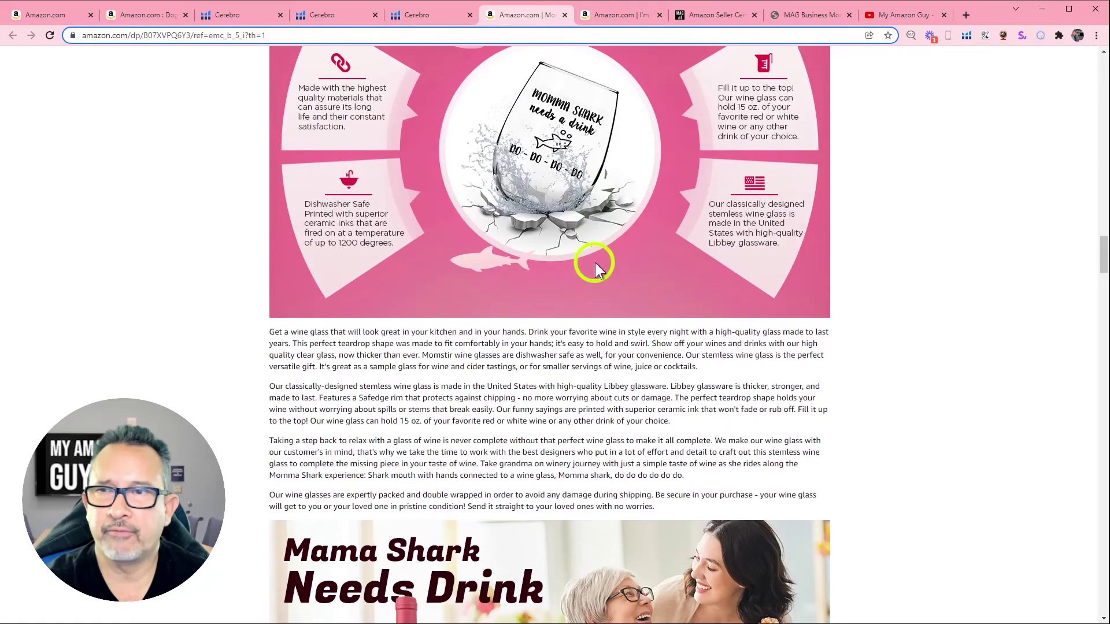
{"action": "left_click_drag", "start_coordinate": [269, 333], "coordinate": [715, 494]}
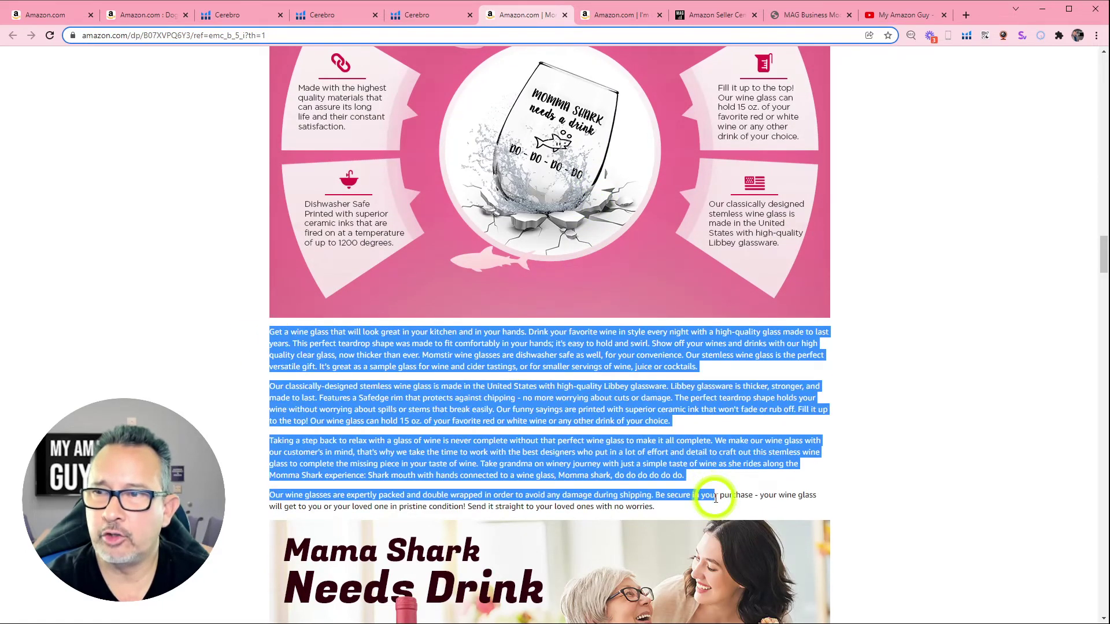
{"action": "left_click_drag", "start_coordinate": [715, 494], "coordinate": [716, 497]}
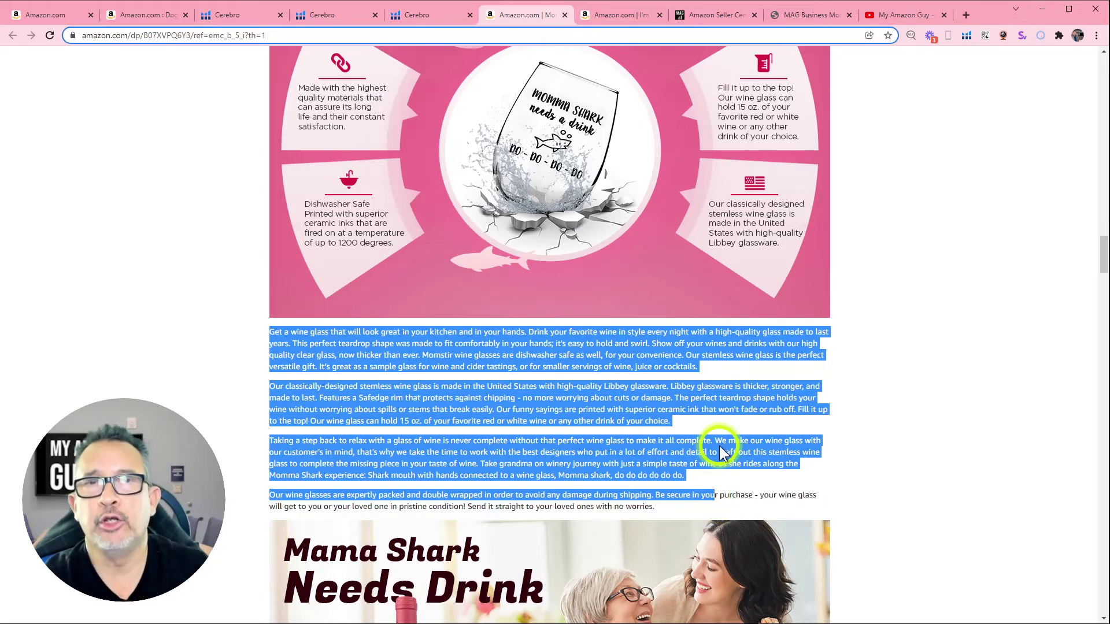
{"action": "scroll", "coordinate": [719, 450], "scroll_direction": "down", "scroll_amount": 6}
{"action": "scroll", "coordinate": [726, 434], "scroll_direction": "down", "scroll_amount": 6}
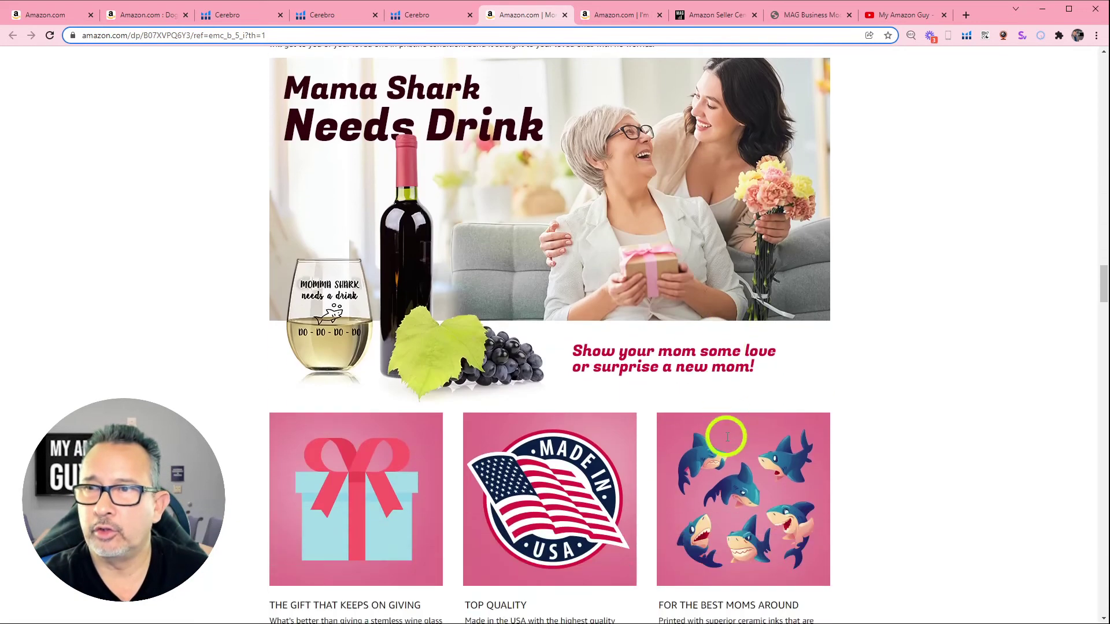
{"action": "scroll", "coordinate": [726, 433], "scroll_direction": "down", "scroll_amount": 4}
{"action": "scroll", "coordinate": [726, 434], "scroll_direction": "down", "scroll_amount": 3}
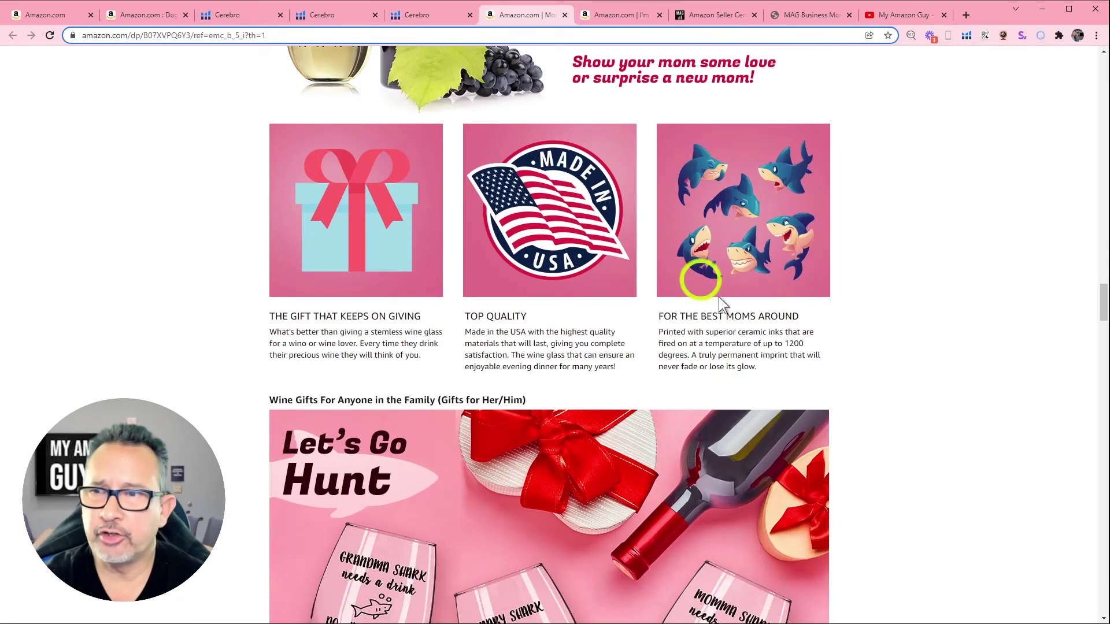
{"action": "scroll", "coordinate": [719, 295], "scroll_direction": "up", "scroll_amount": 4}
{"action": "scroll", "coordinate": [718, 295], "scroll_direction": "up", "scroll_amount": 4}
{"action": "scroll", "coordinate": [737, 308], "scroll_direction": "up", "scroll_amount": 5}
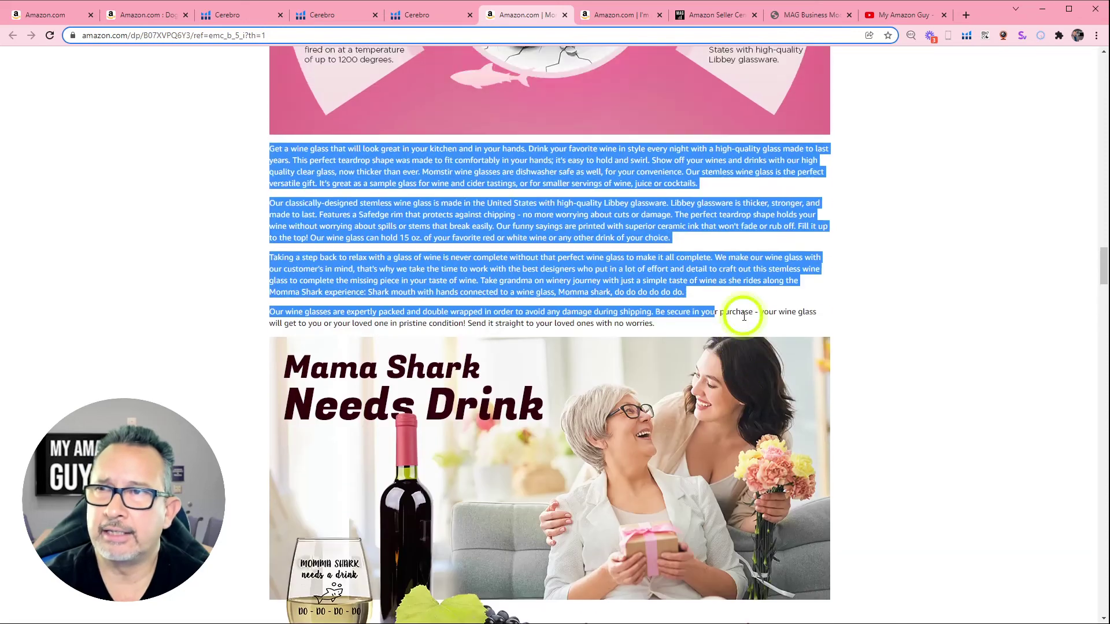
{"action": "scroll", "coordinate": [741, 313], "scroll_direction": "up", "scroll_amount": 1}
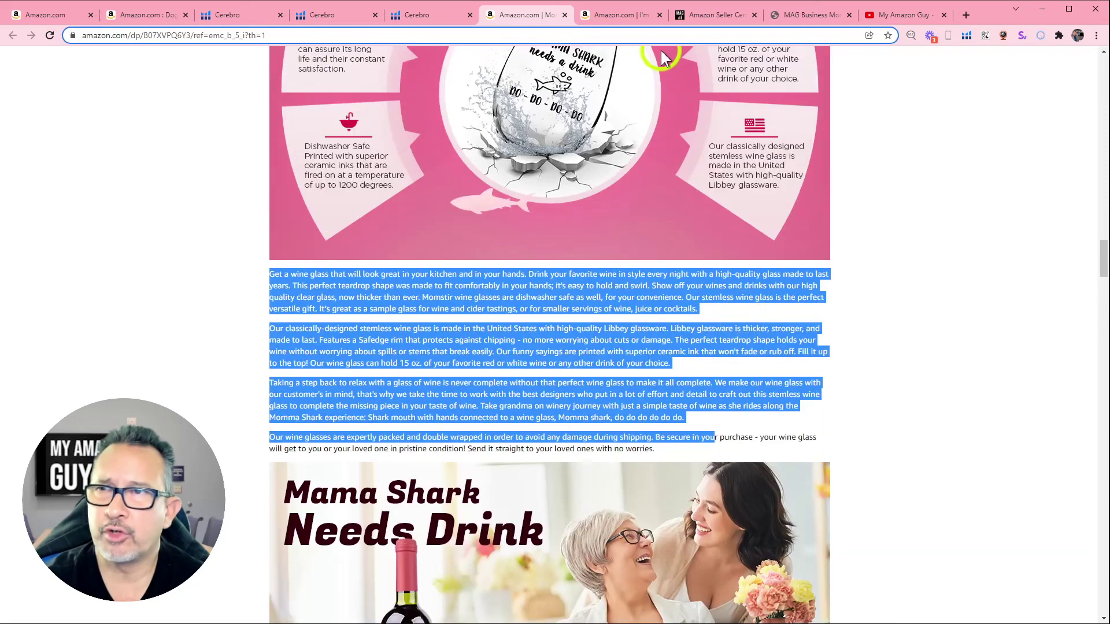
{"action": "left_click", "coordinate": [717, 15]}
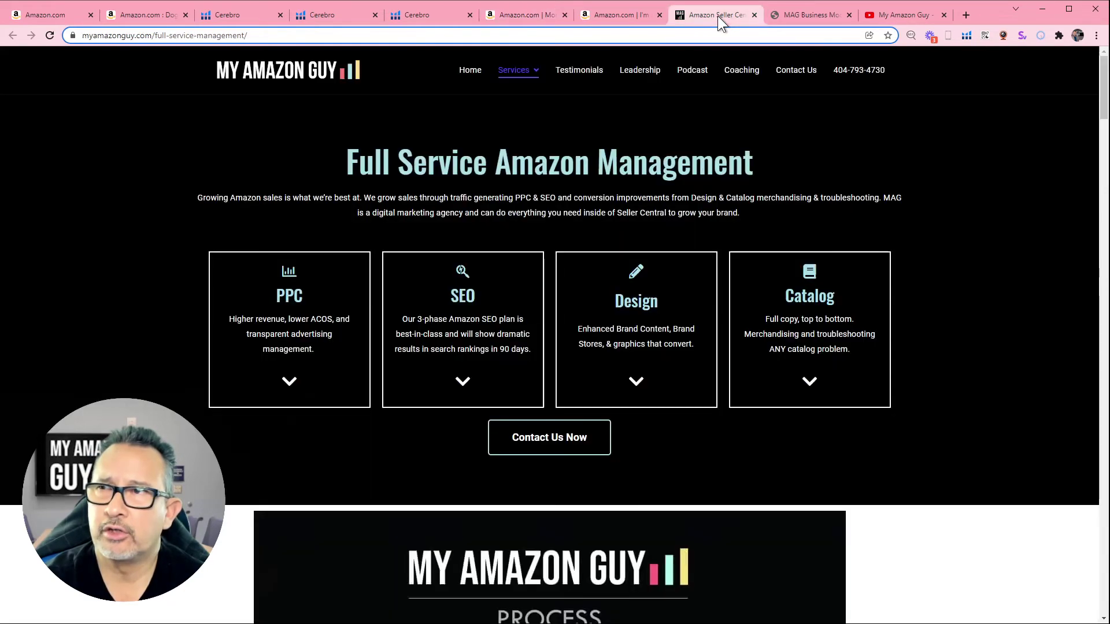
Step: Play the MAG Business Model process video, then switch to the My Amazon Guy YouTube channel
{"action": "left_click", "coordinate": [805, 16]}
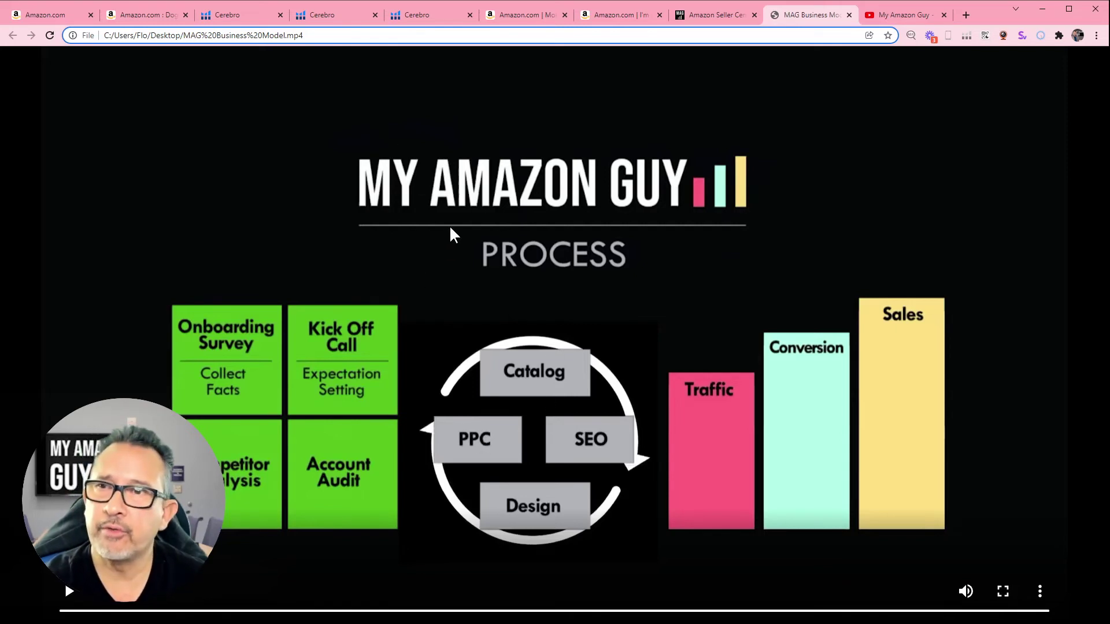
{"action": "left_click", "coordinate": [267, 226]}
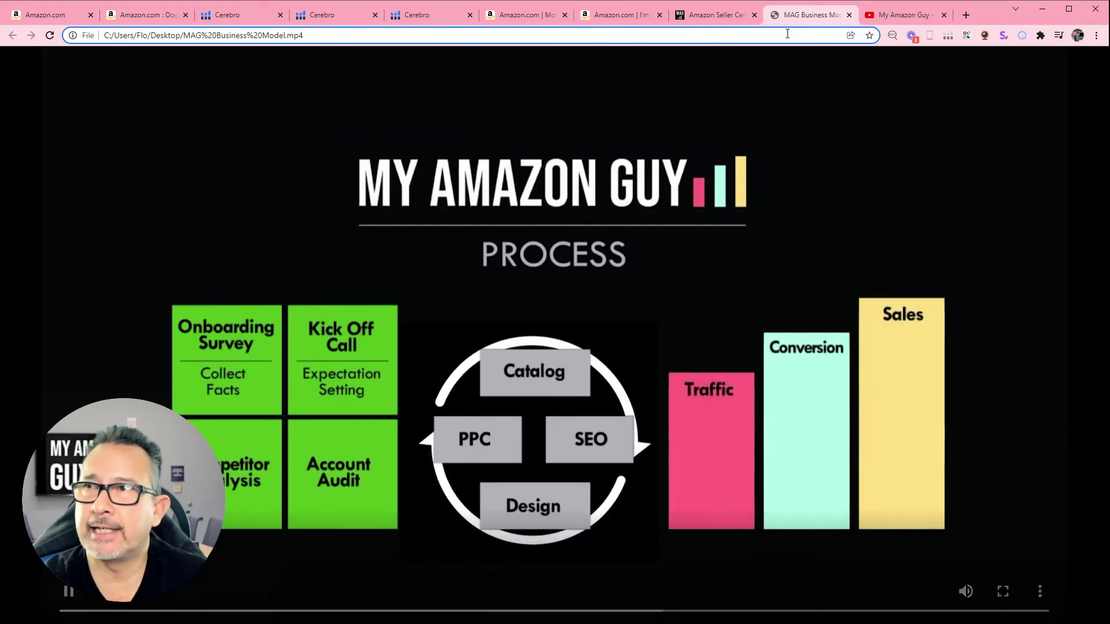
{"action": "left_click", "coordinate": [893, 13]}
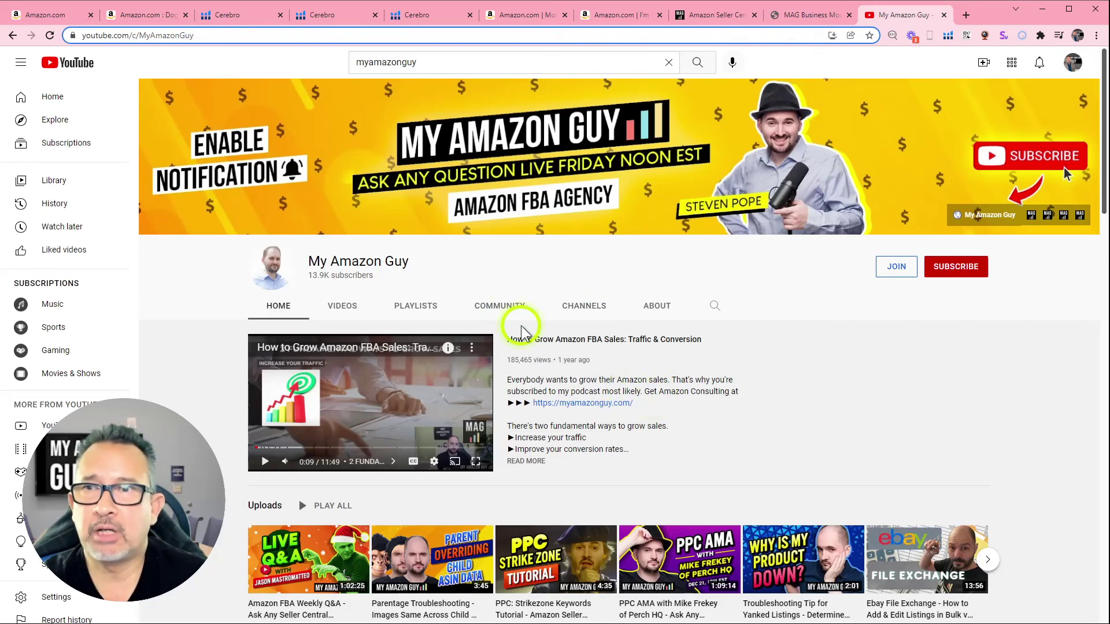
{"action": "scroll", "coordinate": [731, 417], "scroll_direction": "down", "scroll_amount": 1}
{"action": "scroll", "coordinate": [731, 414], "scroll_direction": "down", "scroll_amount": 3}
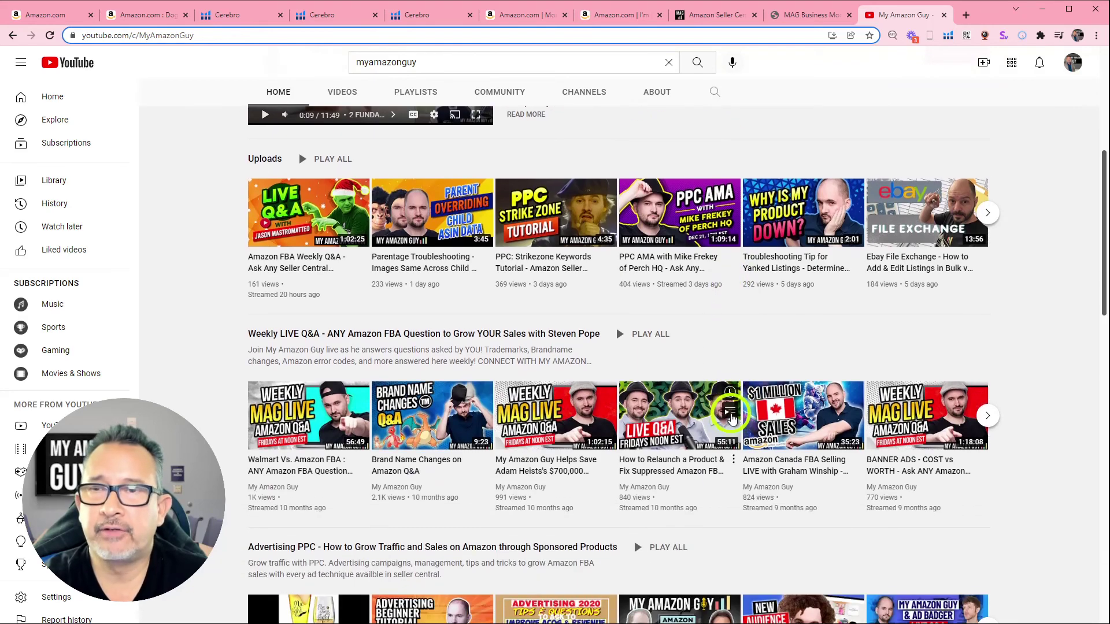
{"action": "scroll", "coordinate": [731, 414], "scroll_direction": "down", "scroll_amount": 1}
{"action": "scroll", "coordinate": [731, 413], "scroll_direction": "down", "scroll_amount": 1}
{"action": "scroll", "coordinate": [731, 414], "scroll_direction": "down", "scroll_amount": 1}
{"action": "scroll", "coordinate": [731, 413], "scroll_direction": "down", "scroll_amount": 1}
{"action": "scroll", "coordinate": [731, 413], "scroll_direction": "down", "scroll_amount": 2}
{"action": "scroll", "coordinate": [731, 414], "scroll_direction": "down", "scroll_amount": 1}
{"action": "scroll", "coordinate": [731, 413], "scroll_direction": "up", "scroll_amount": 5}
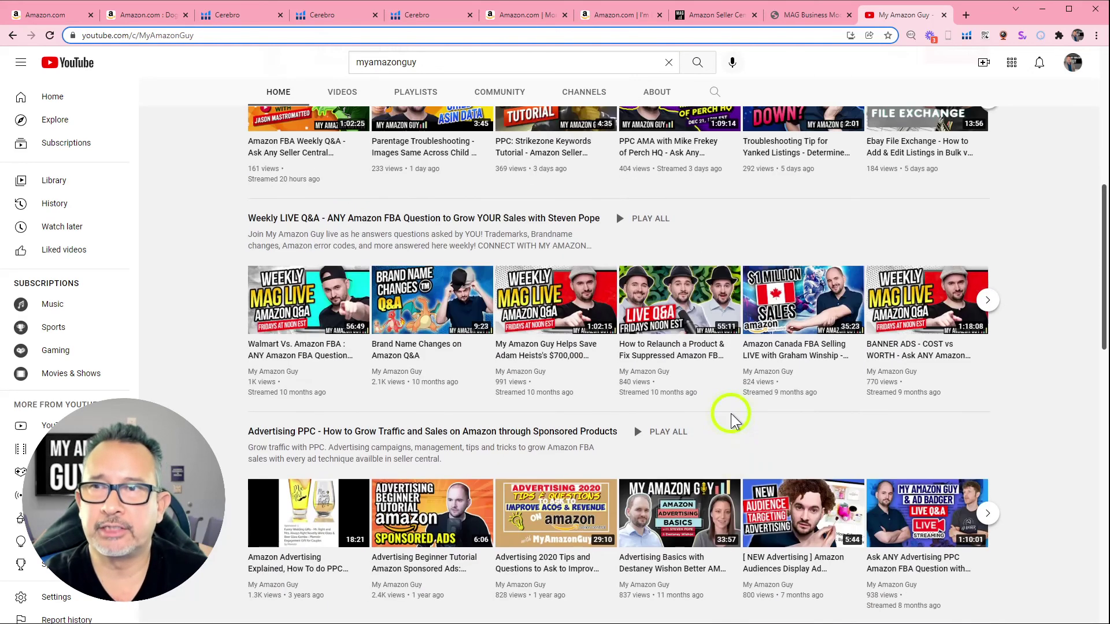
{"action": "scroll", "coordinate": [730, 414], "scroll_direction": "up", "scroll_amount": 6}
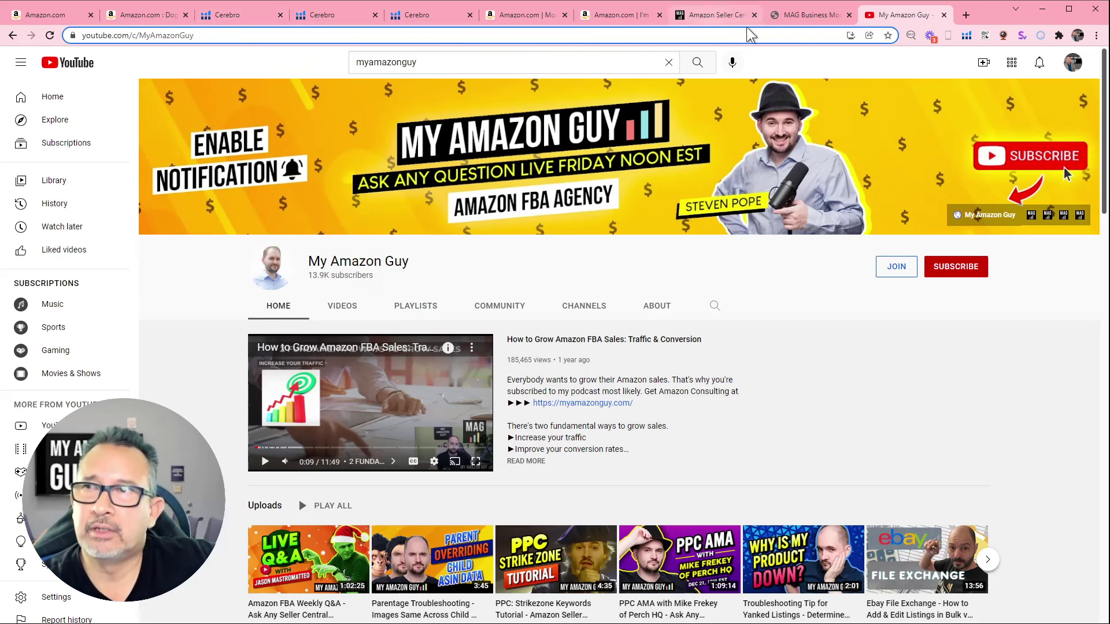
Step: Bring back the My Amazon Guy Full Service page listing PPC, SEO, Design and Catalog
{"action": "left_click", "coordinate": [702, 15]}
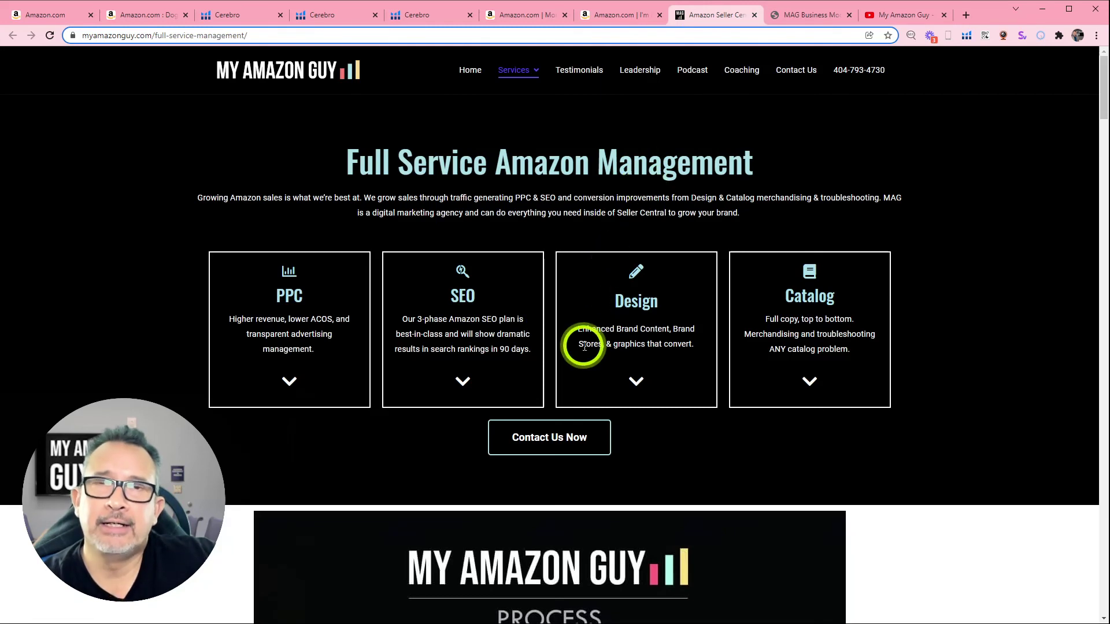